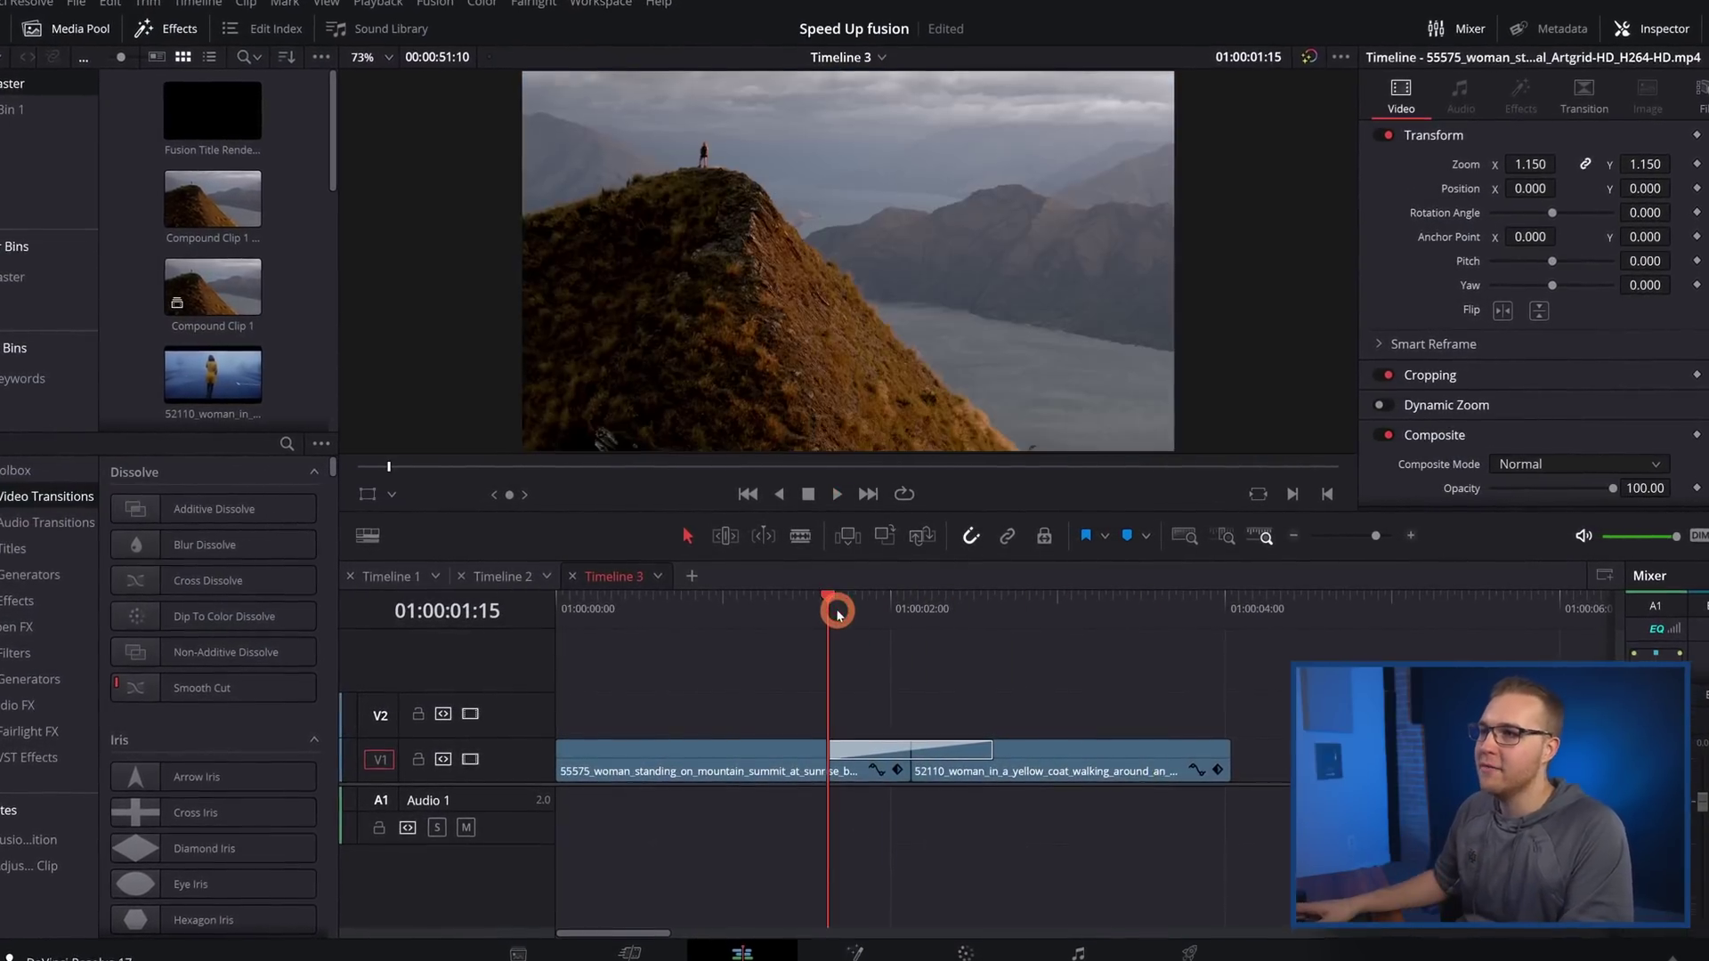
Set the transition to Start on Edit and blade the clips at its start and end frames.
right_click(878, 757)
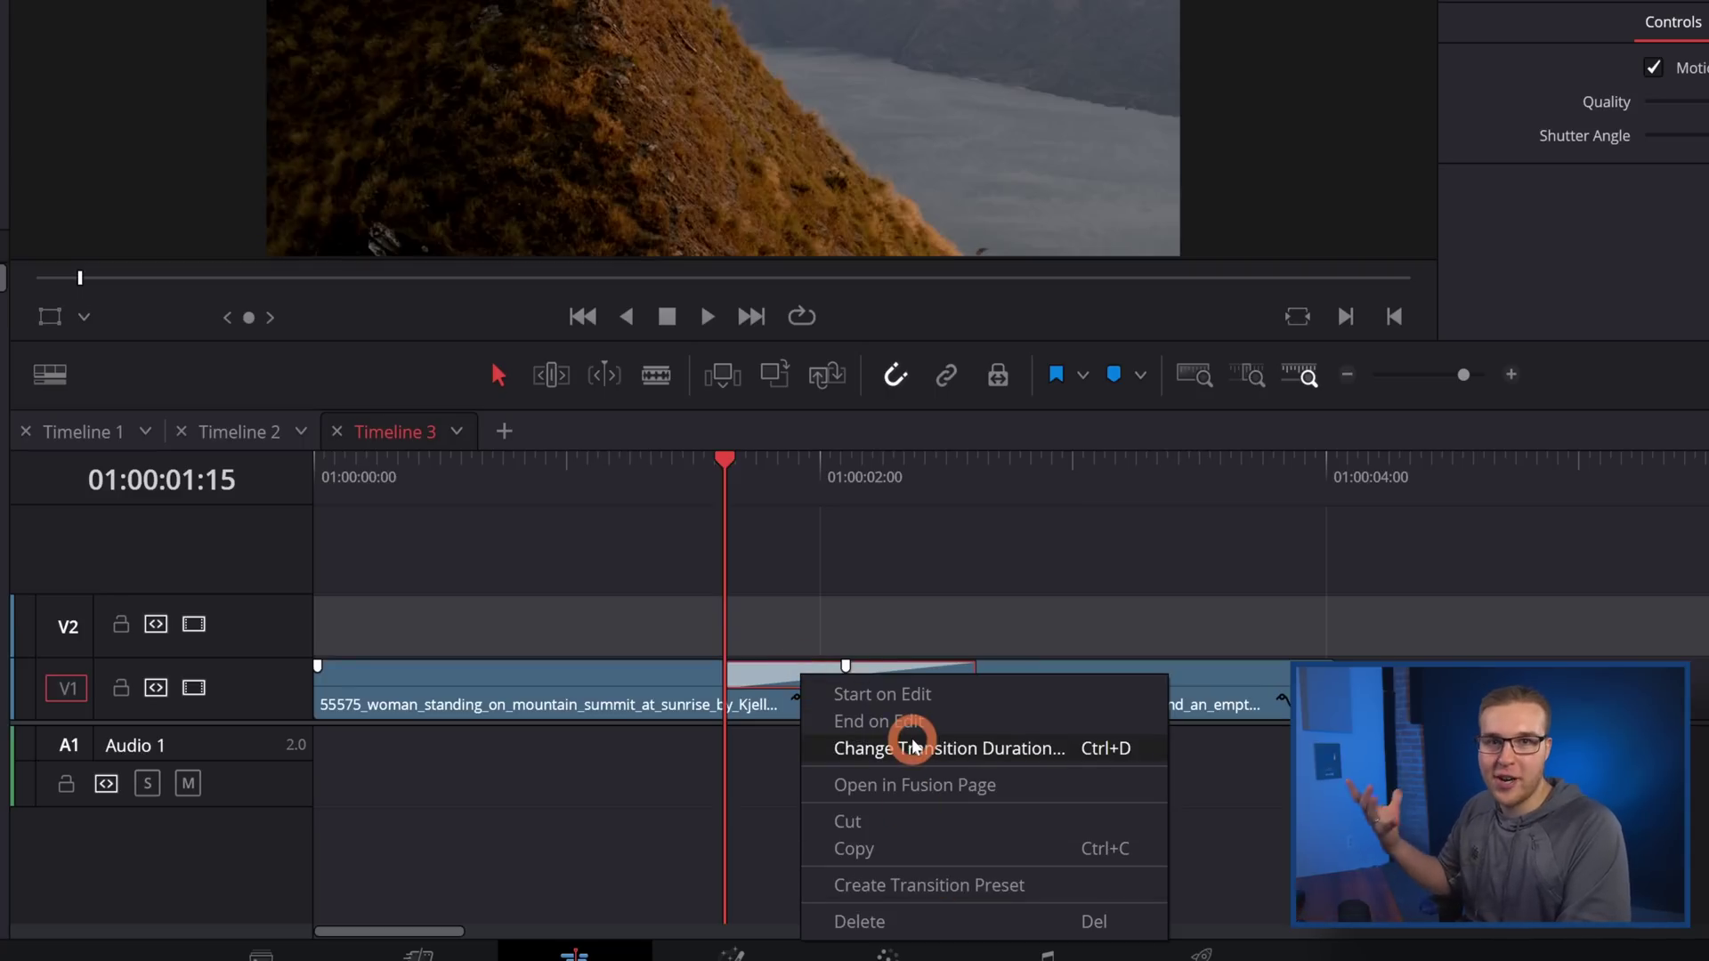
click(890, 693)
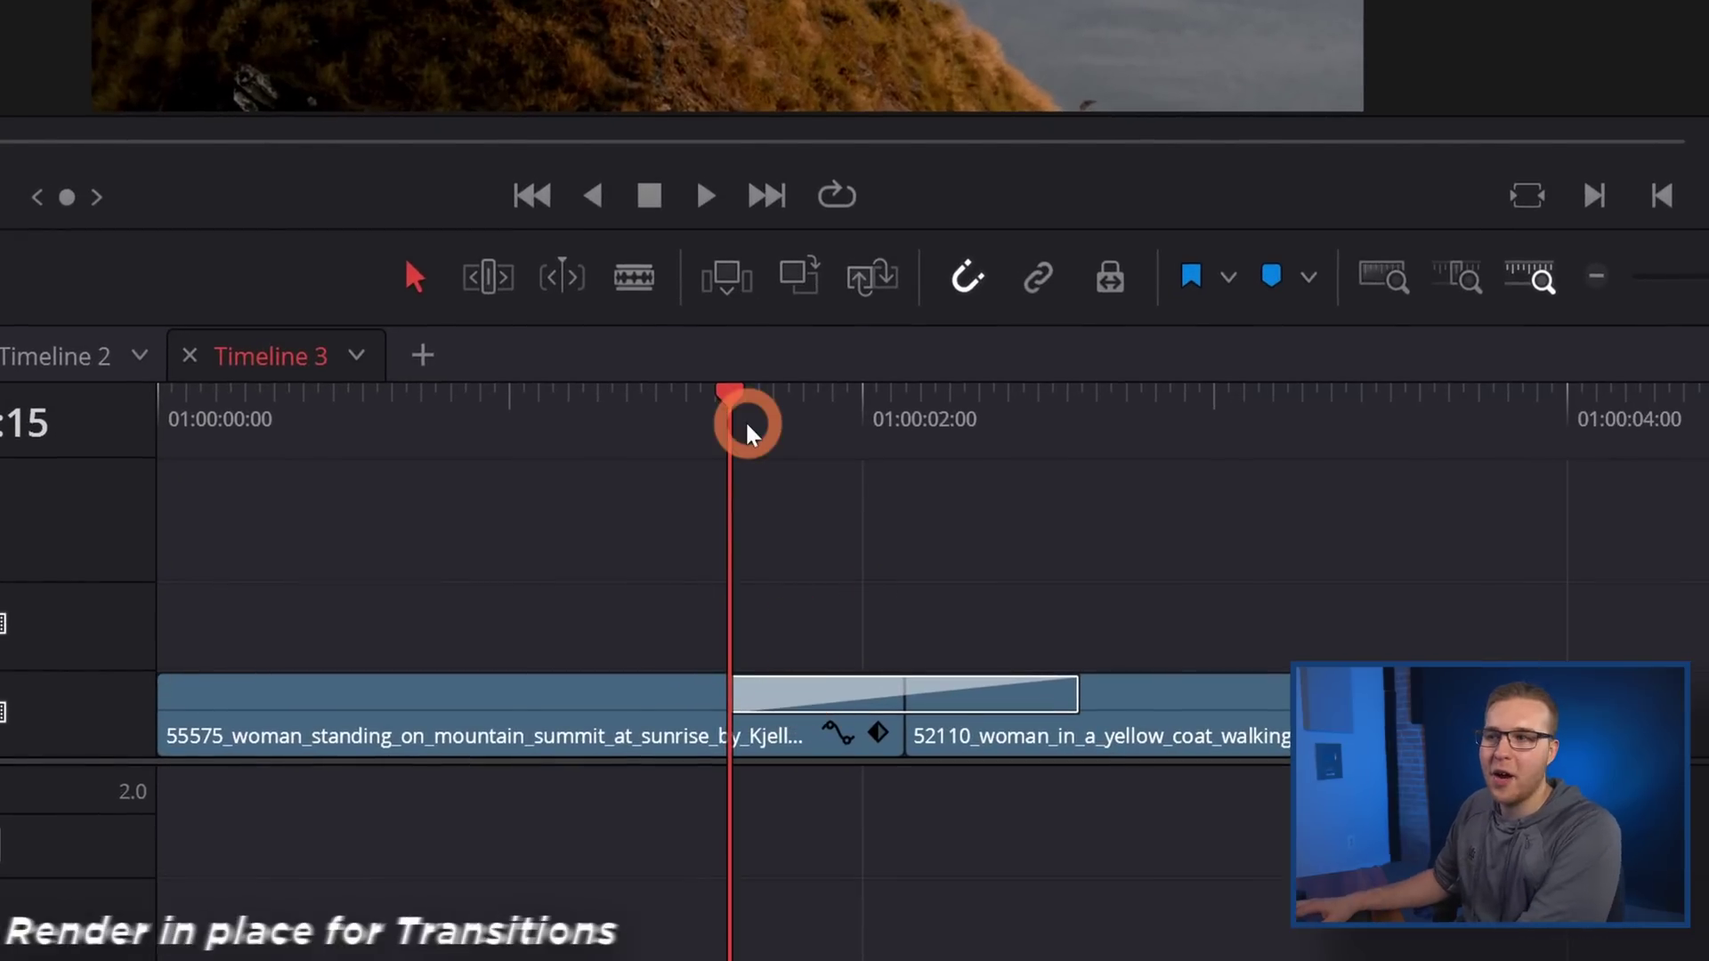
key(Left)
key(ctrl+b)
key(Right)
key(Right)
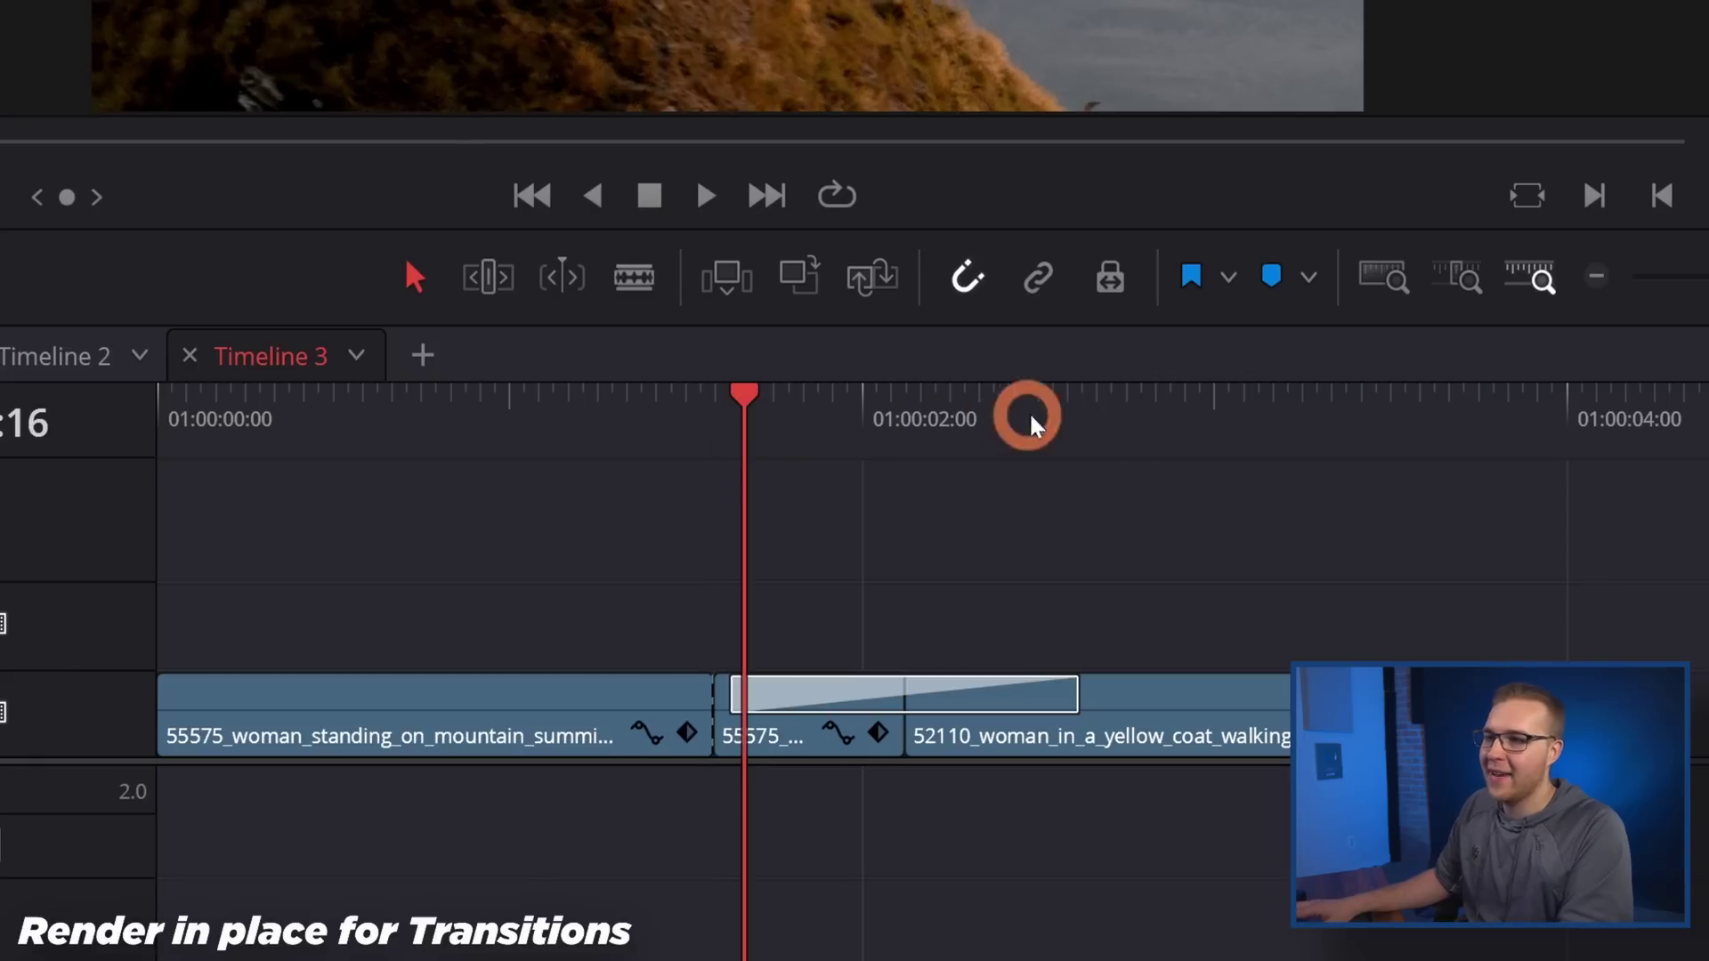
click(1068, 420)
key(Right)
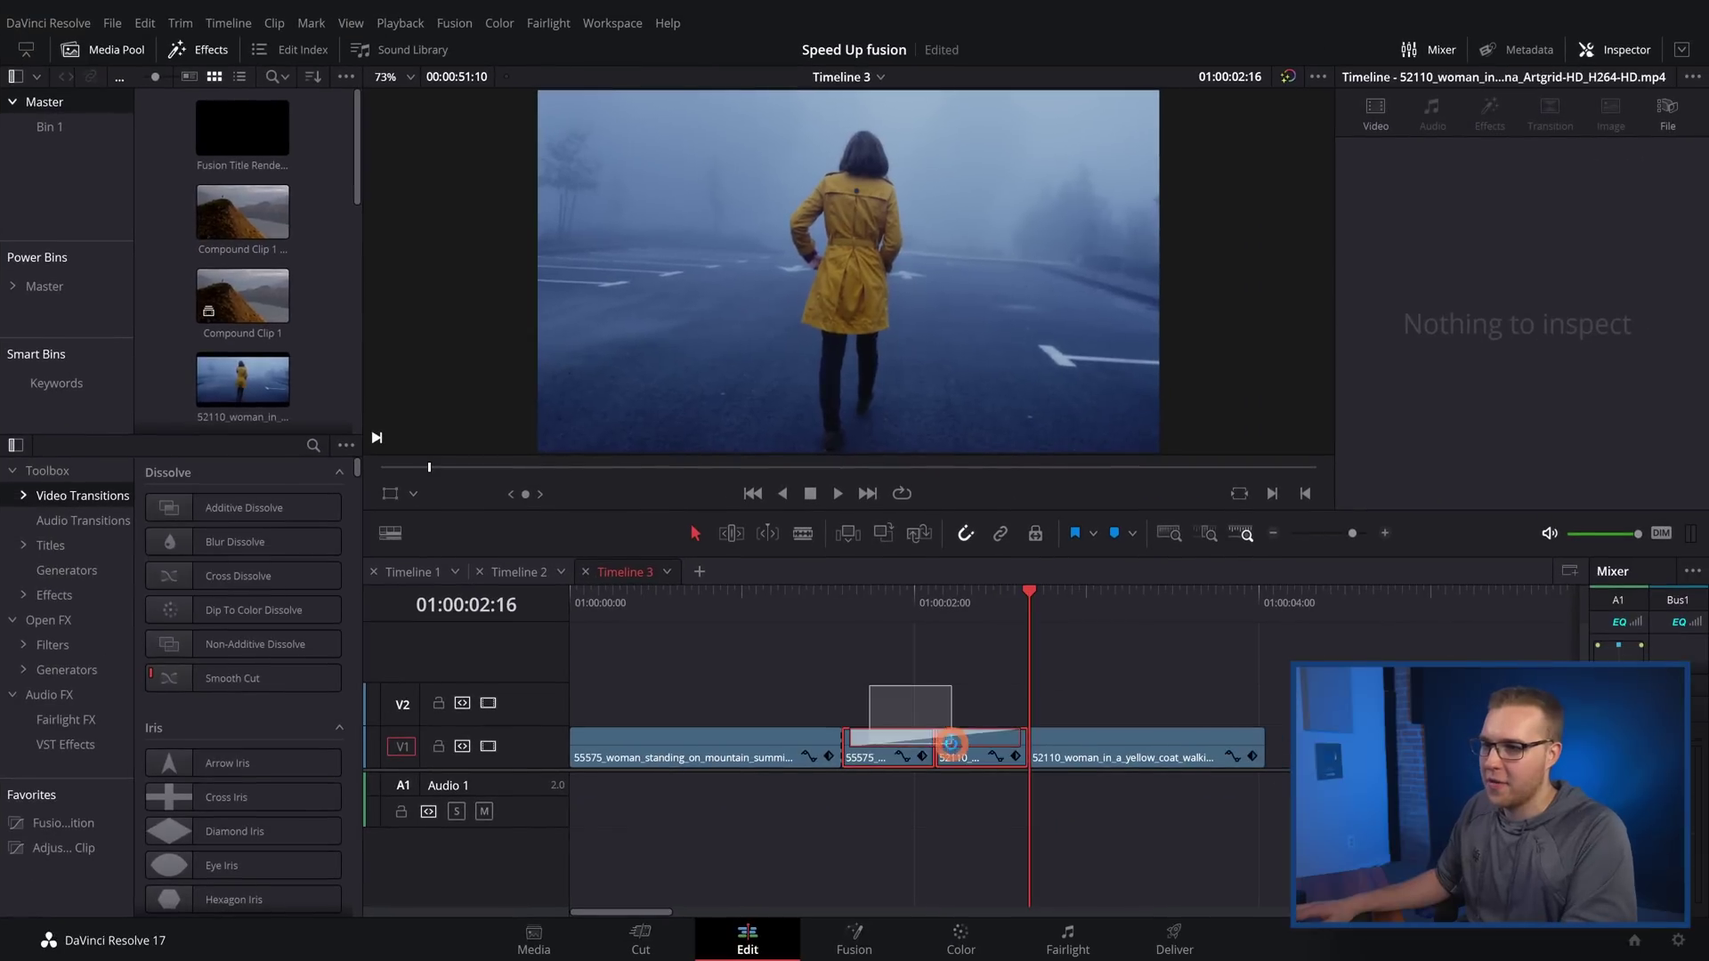
Combine the clip pieces under the transition into Compound Clip 2.
click(1119, 808)
right_click(1119, 807)
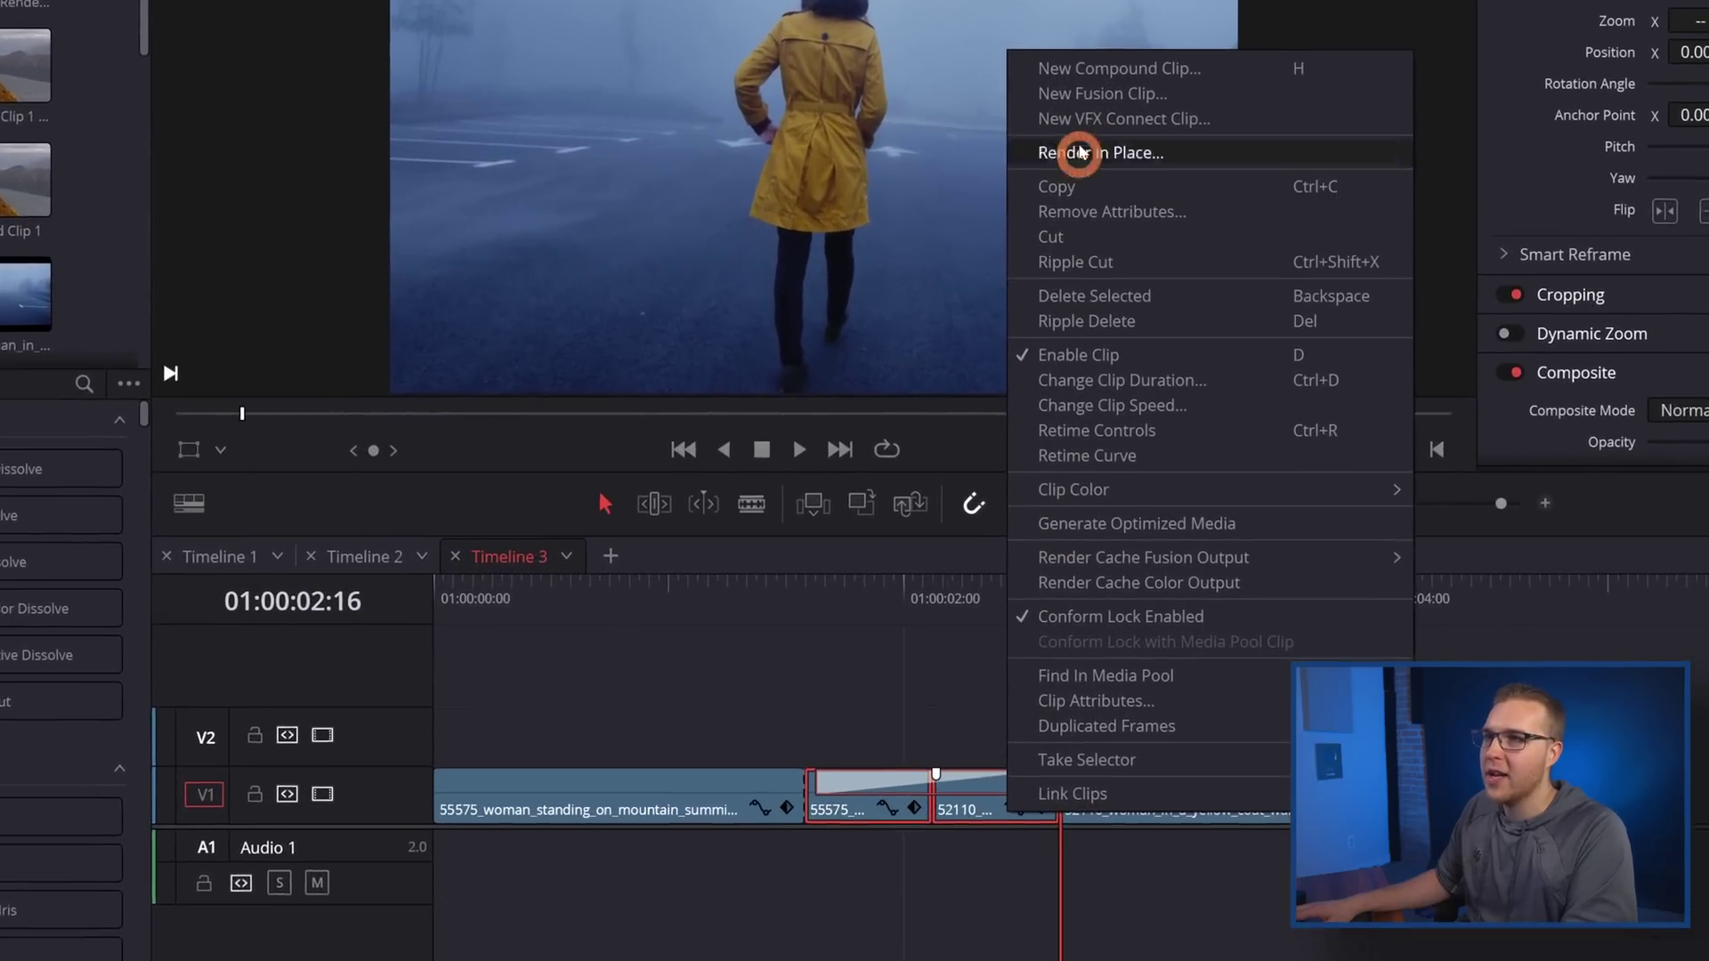
click(1096, 62)
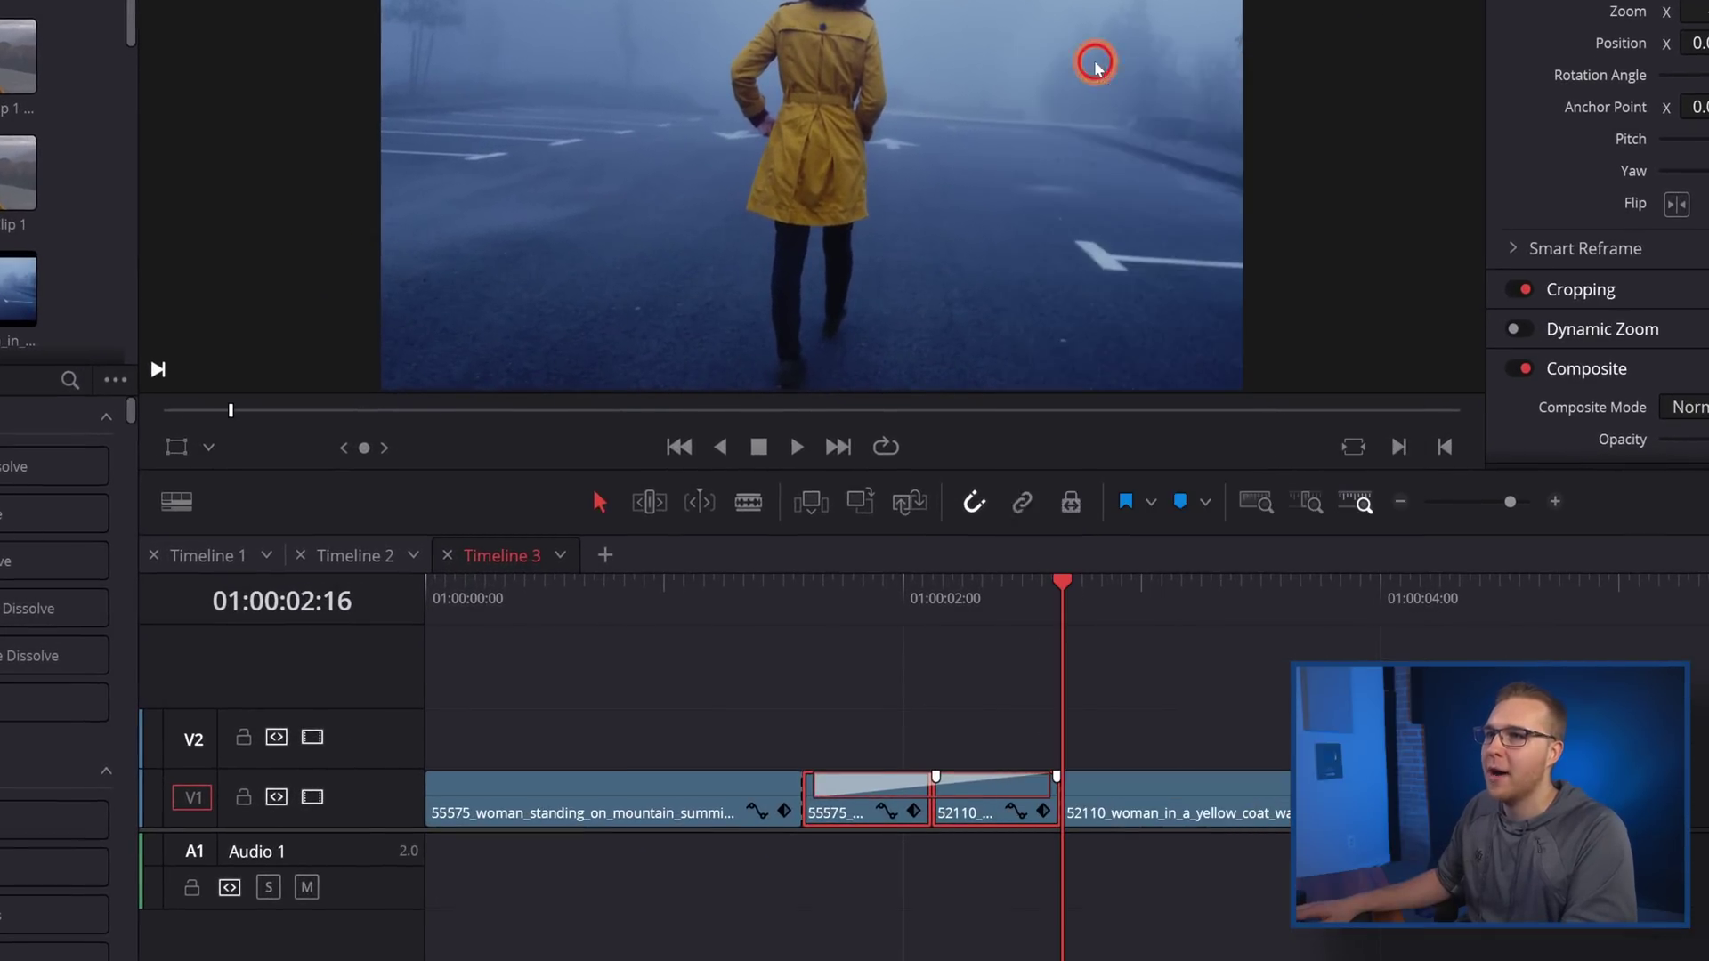
click(995, 507)
Render Compound Clip 2 in place as QuickTime DNxHR LB.
click(903, 792)
right_click(904, 797)
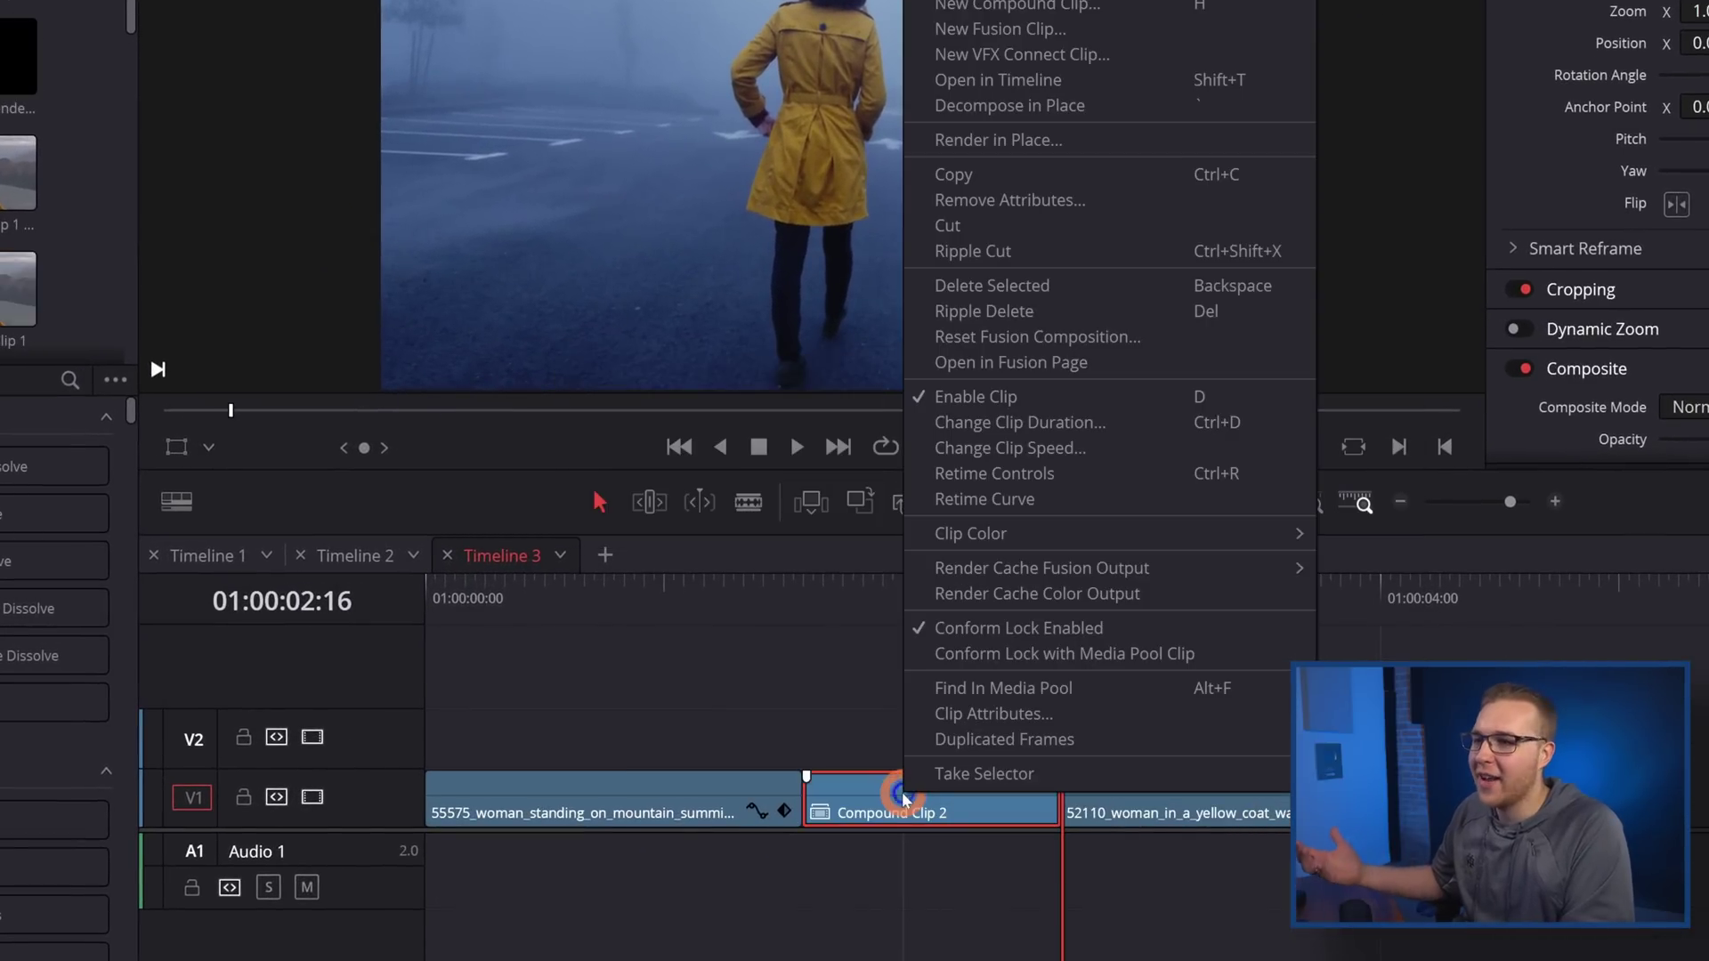
click(1049, 145)
click(770, 311)
click(755, 366)
click(755, 348)
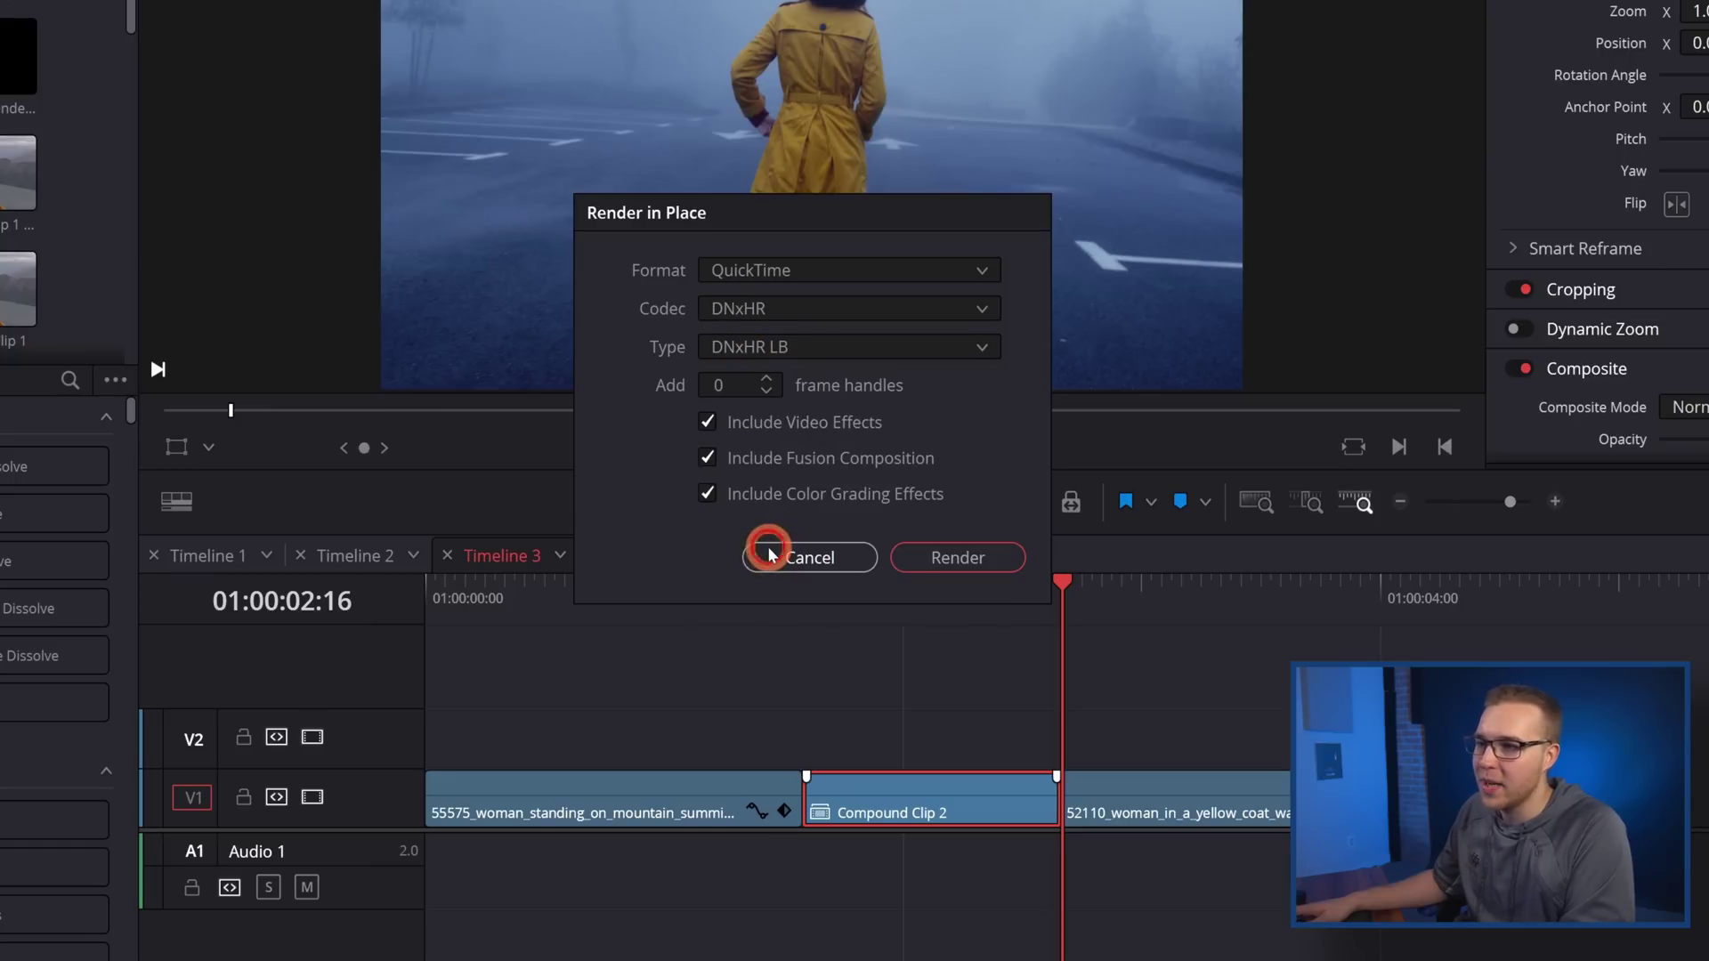
click(926, 559)
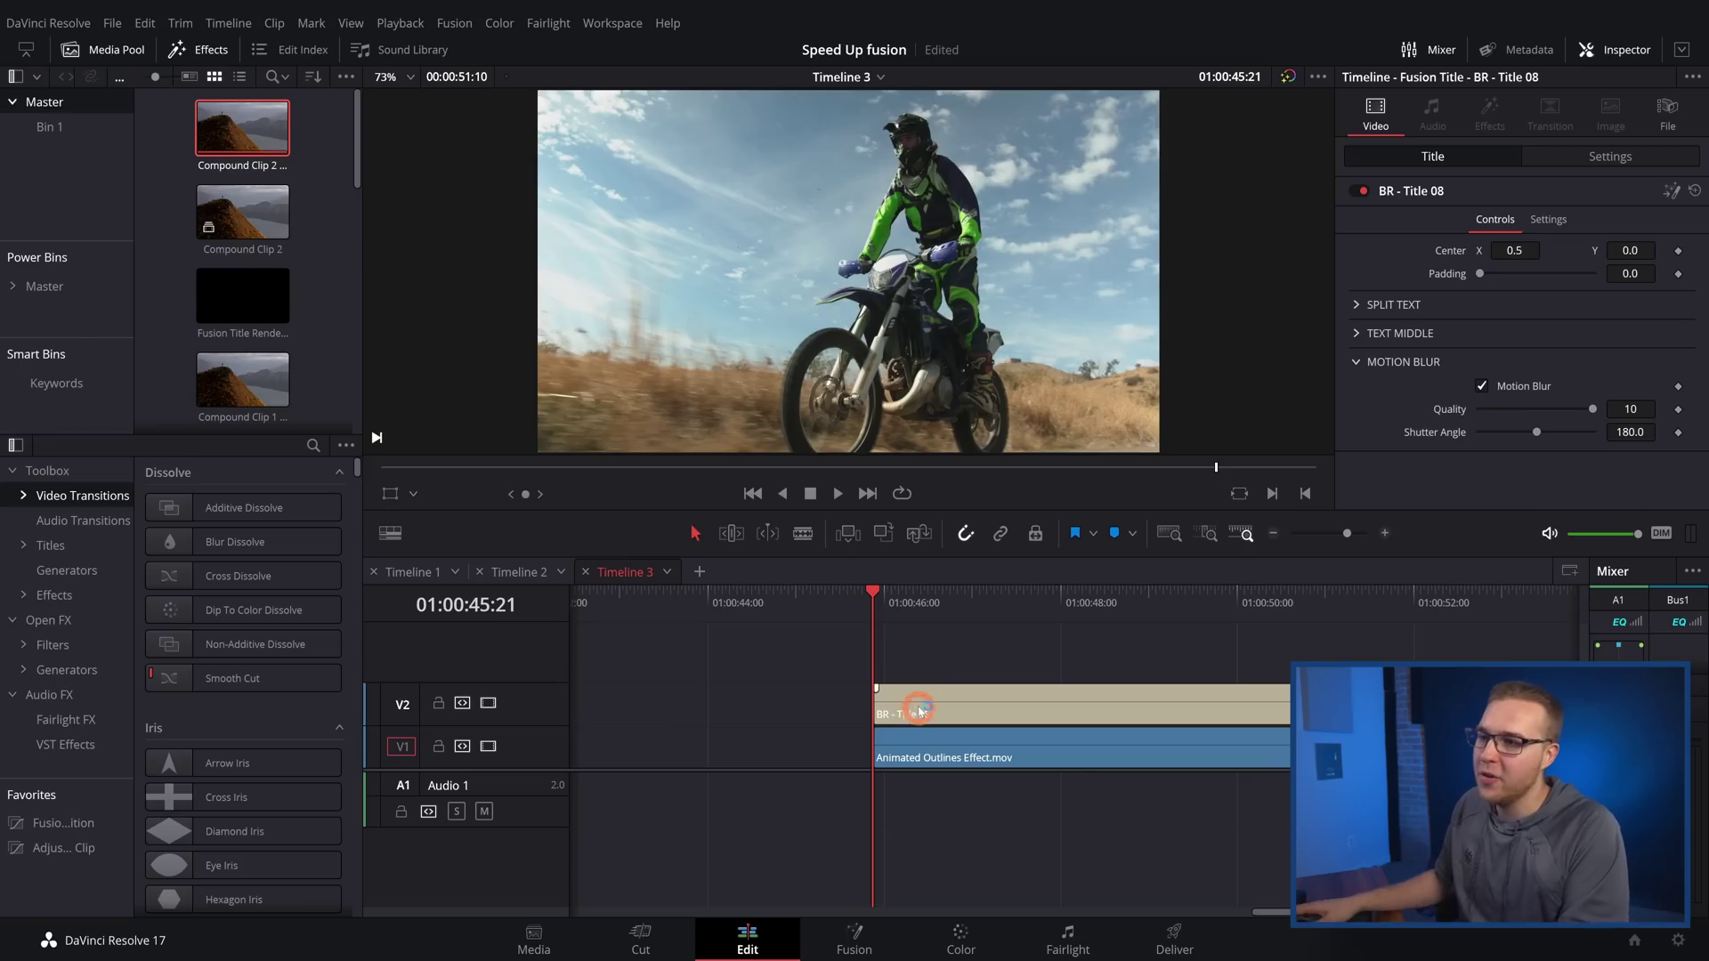
Bring up the context menu for the BR - Title 08 title on V2.
right_click(919, 712)
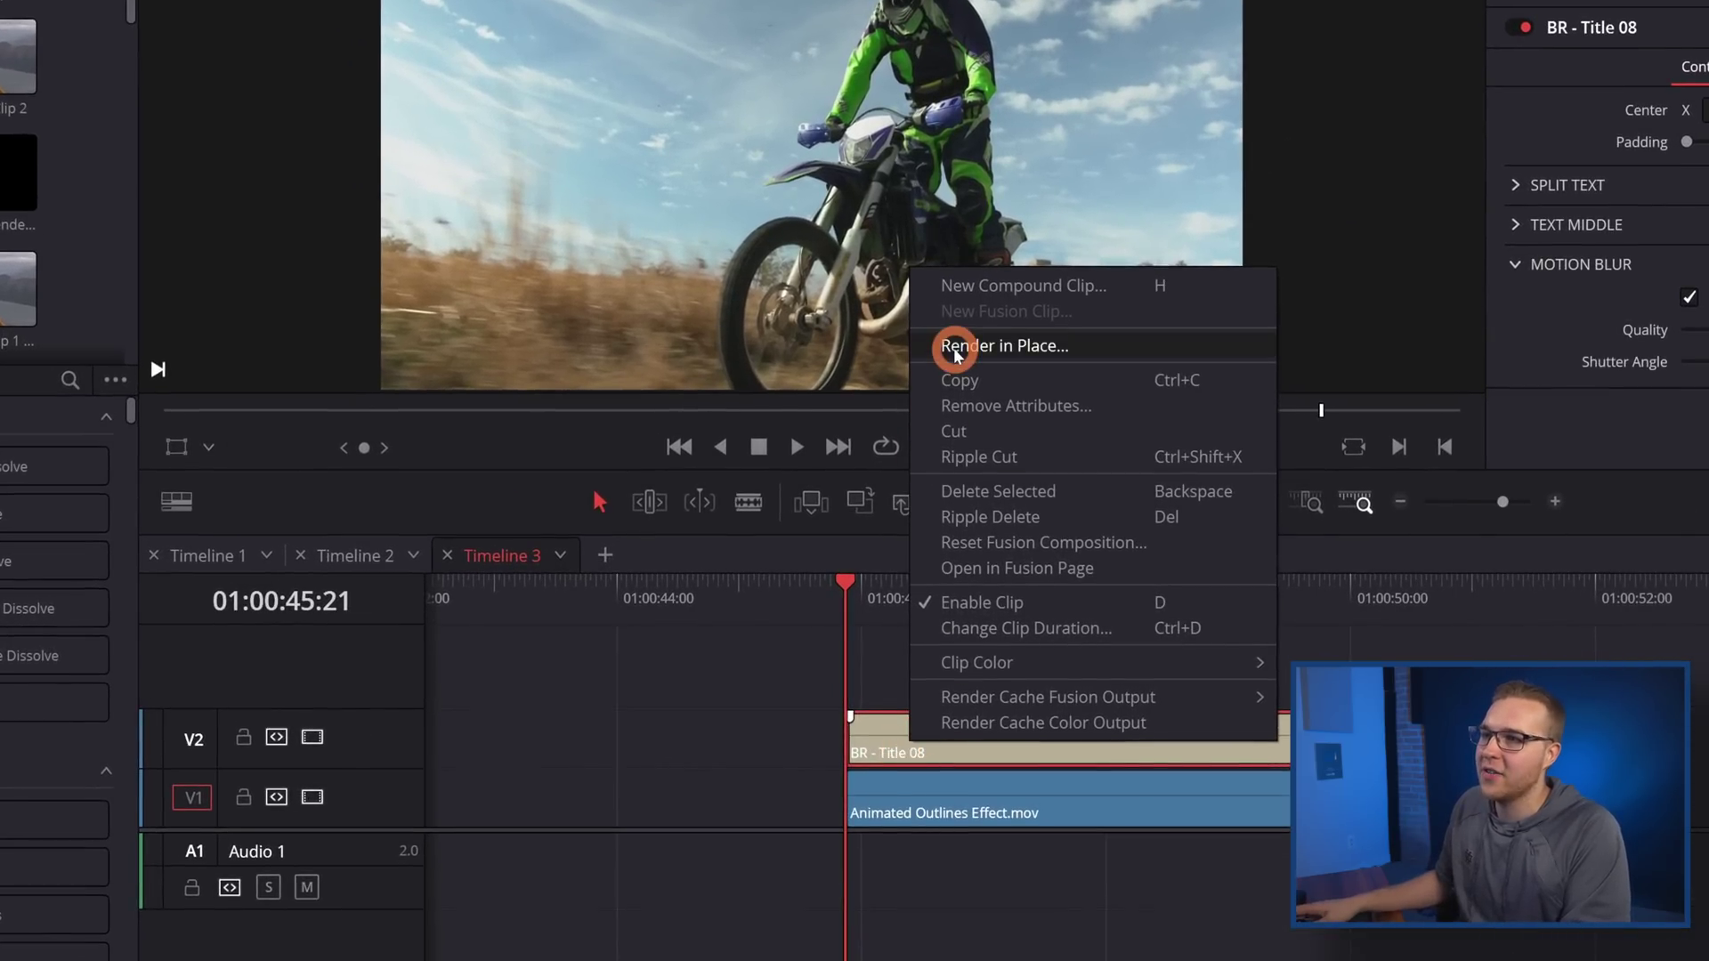
Render the BR - Title 08 title in place as Fusion Title Render 2.mov and play it from the start.
click(957, 348)
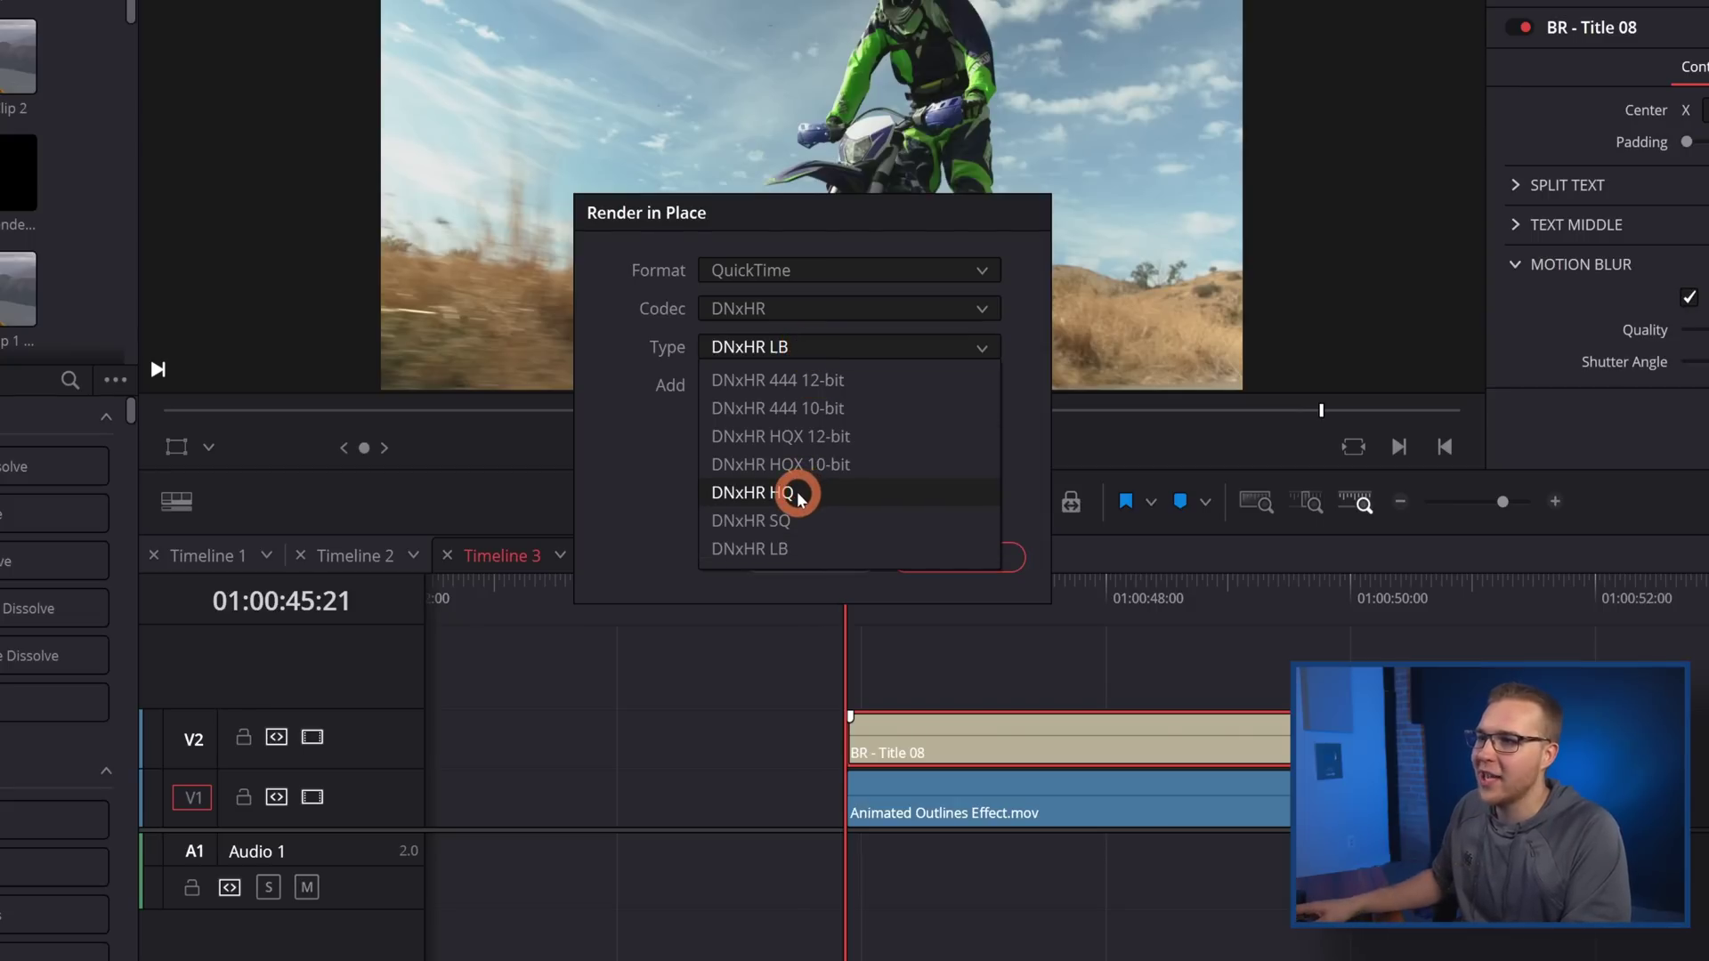
click(925, 560)
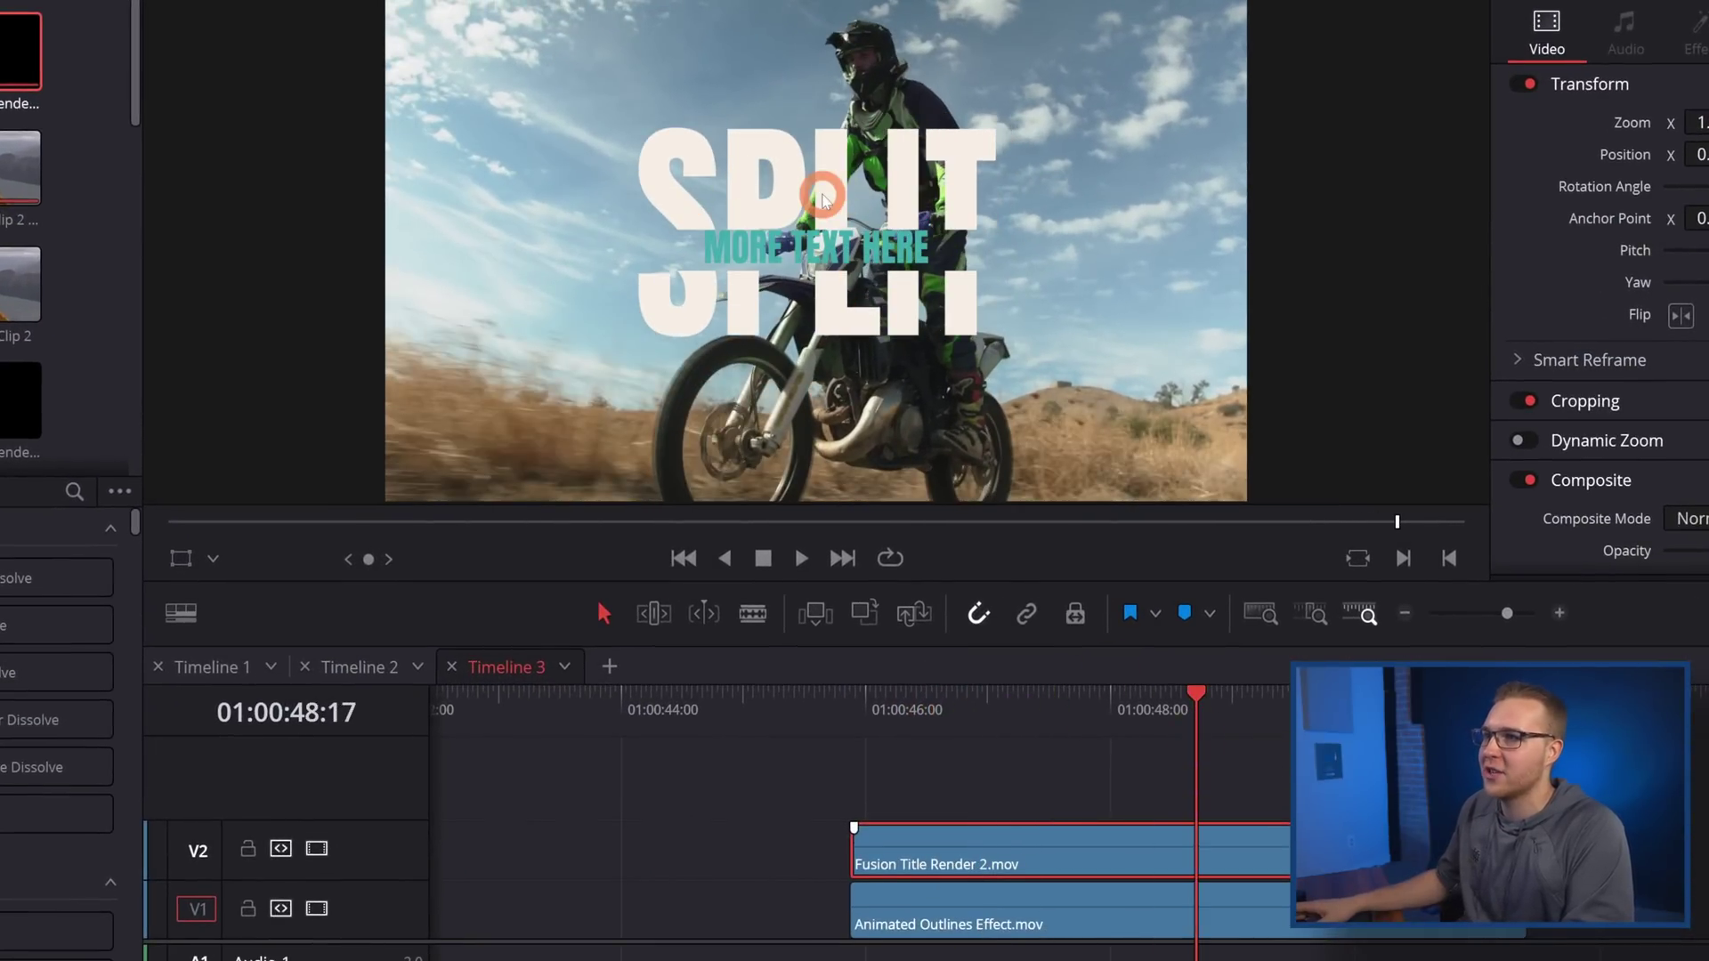
click(847, 717)
key(space)
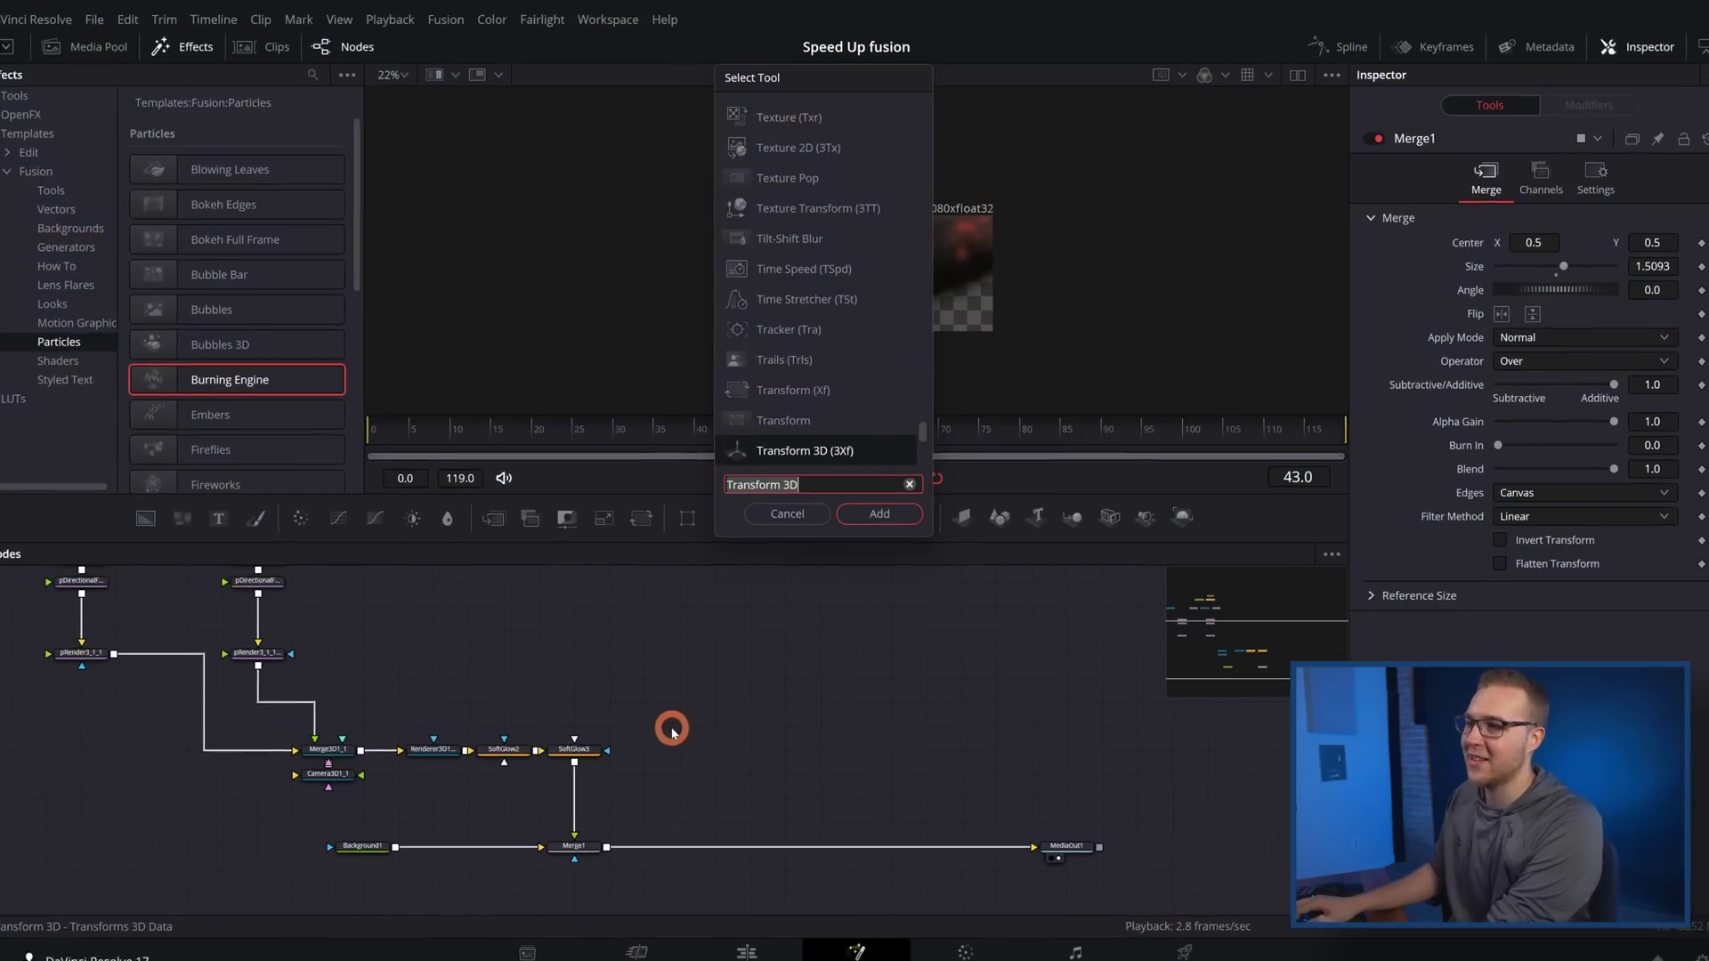
Add a Saver node after SoftGlow3 and select Saver1.
key(ctrl+a)
text(sav)
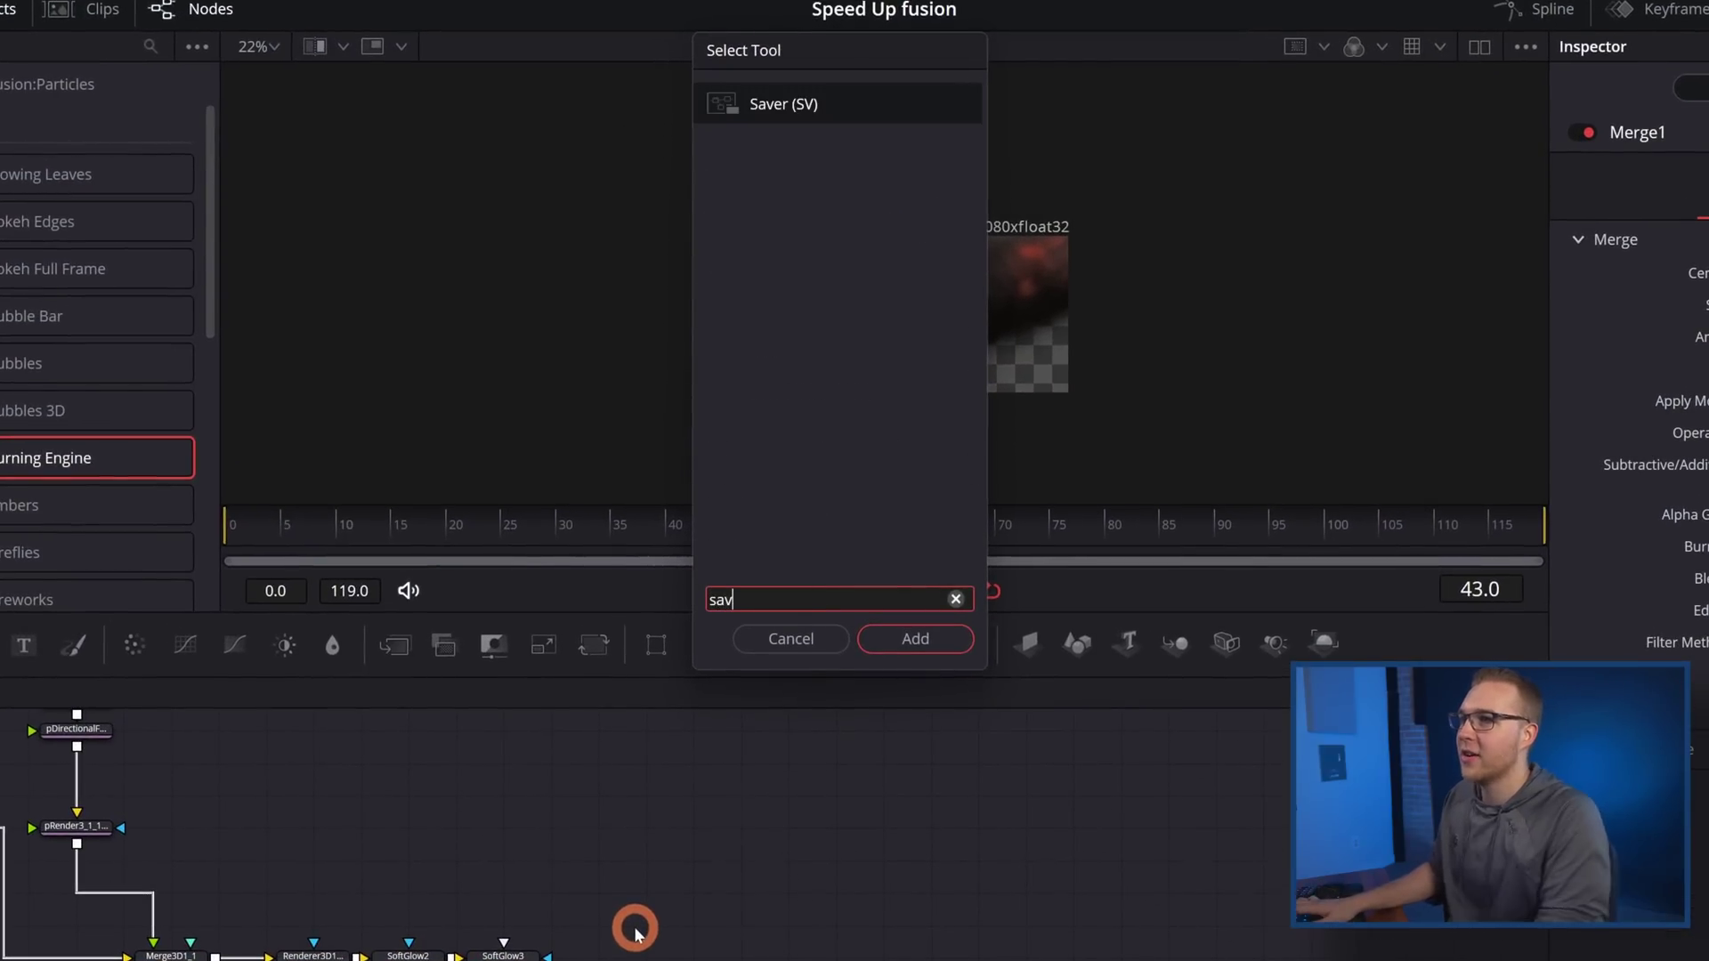
key(Return)
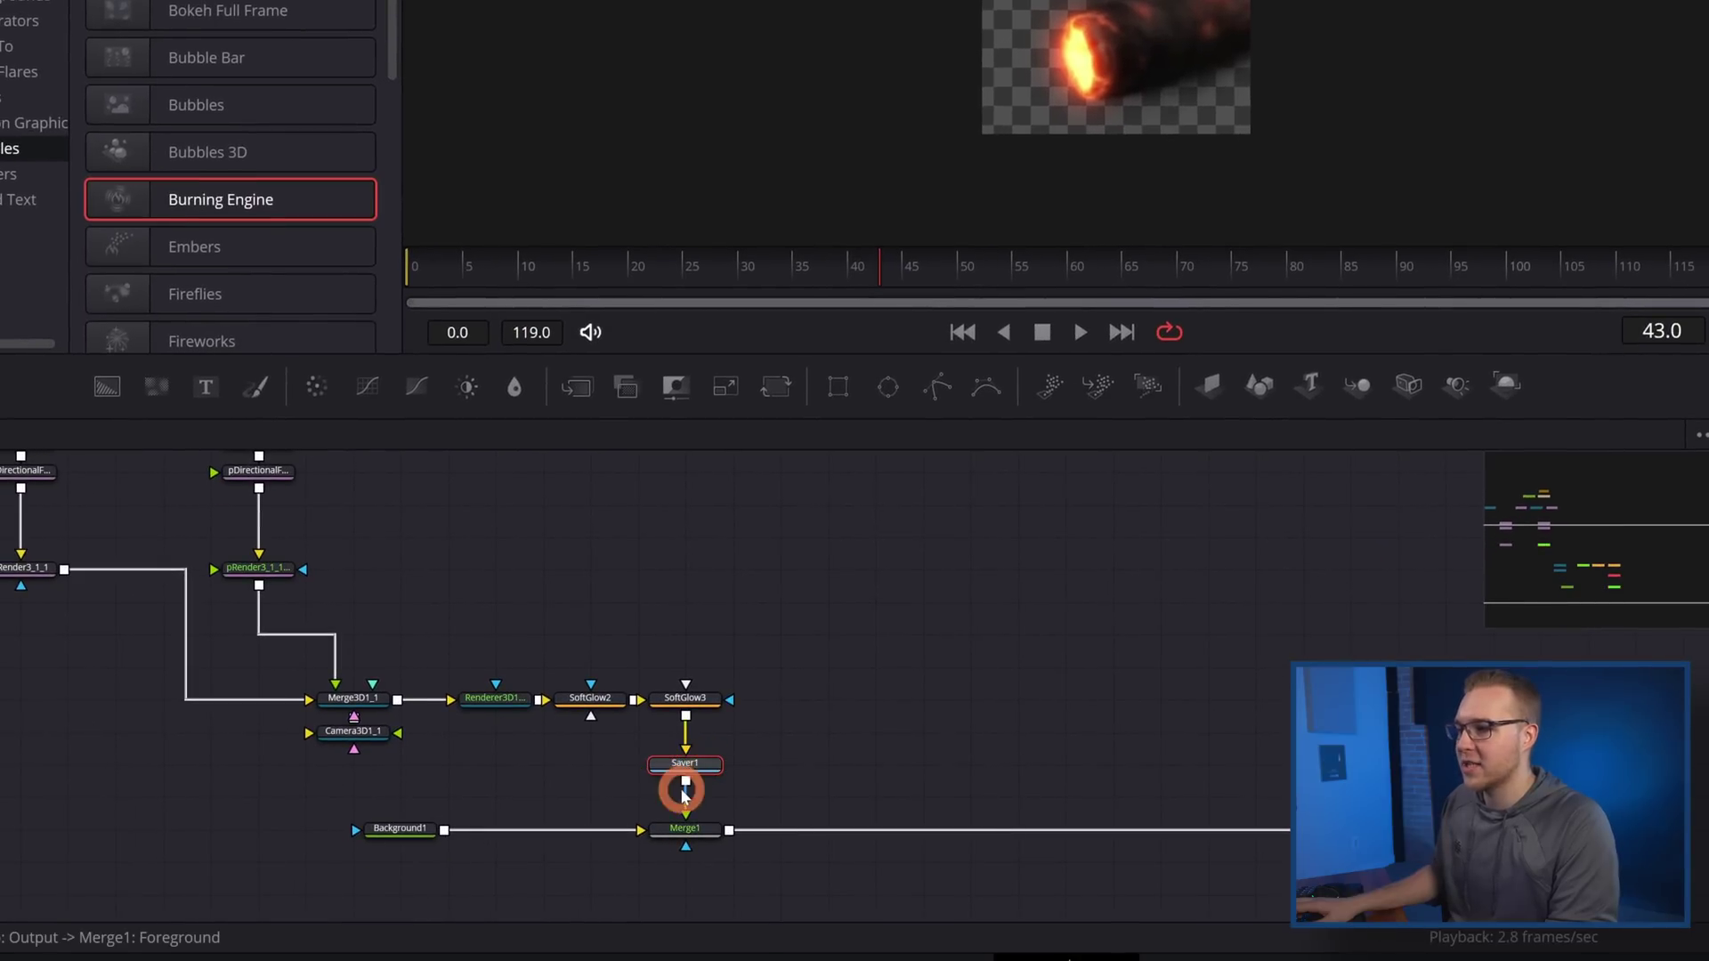
click(685, 805)
drag(698, 807, 697, 767)
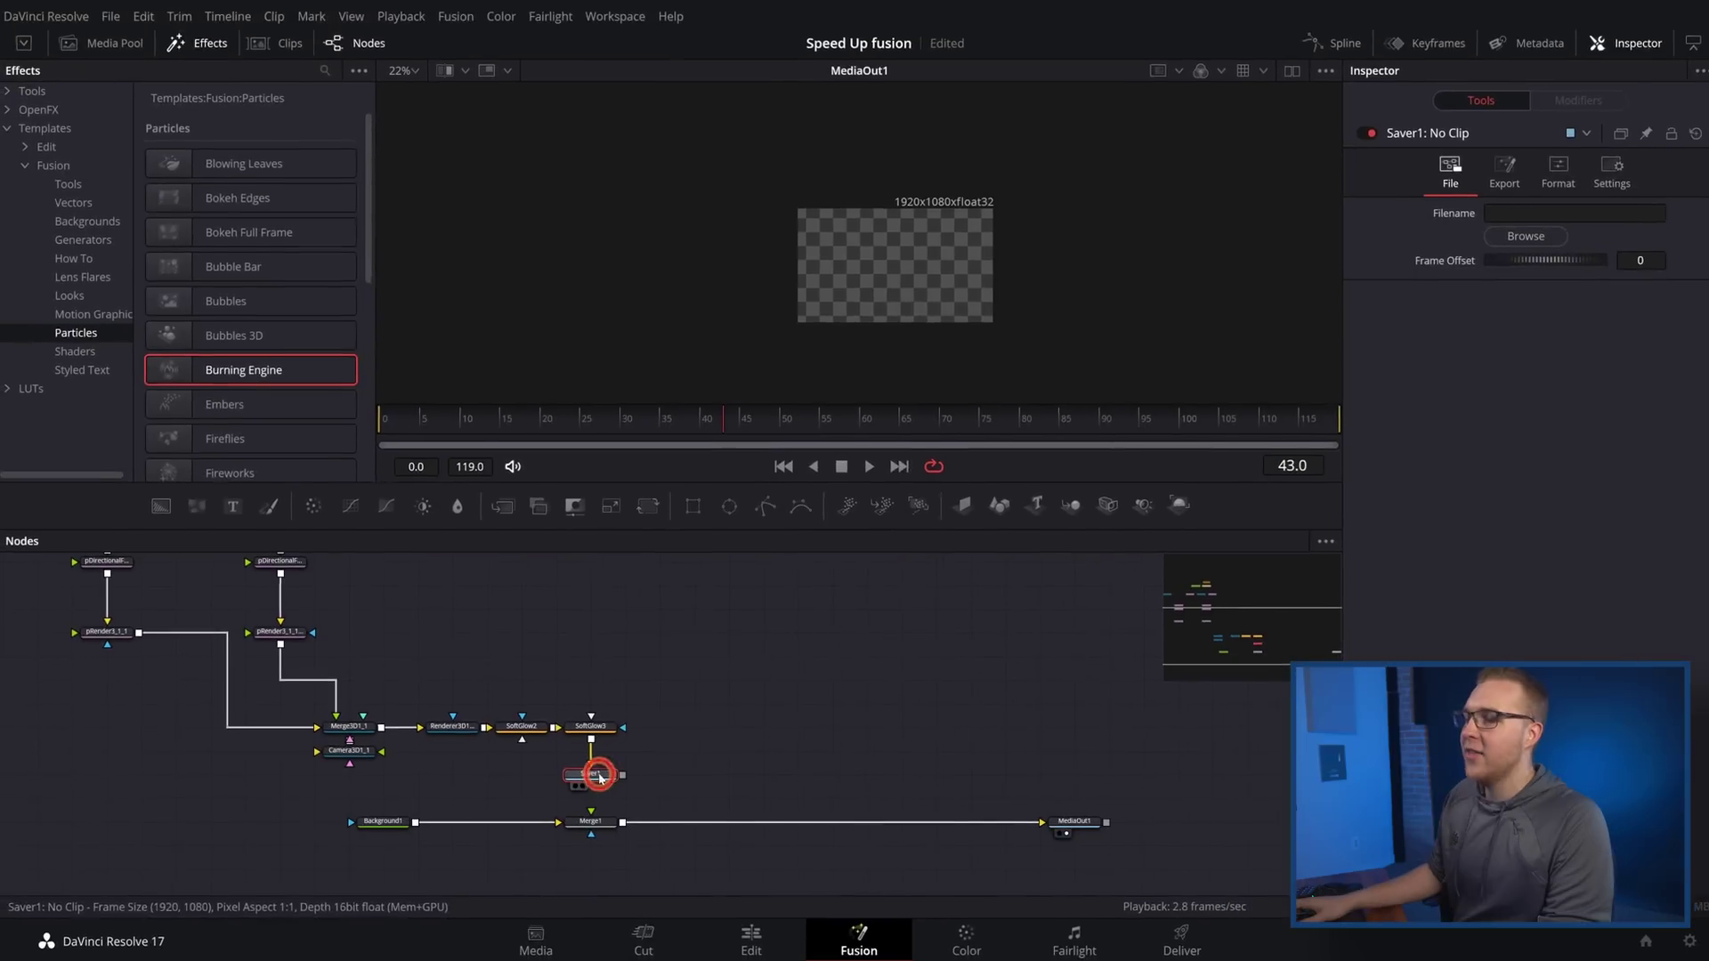
Save to K:\New folder as Cool shot0000.exr and render all 120 frames with Render All Savers.
click(1562, 260)
click(1516, 242)
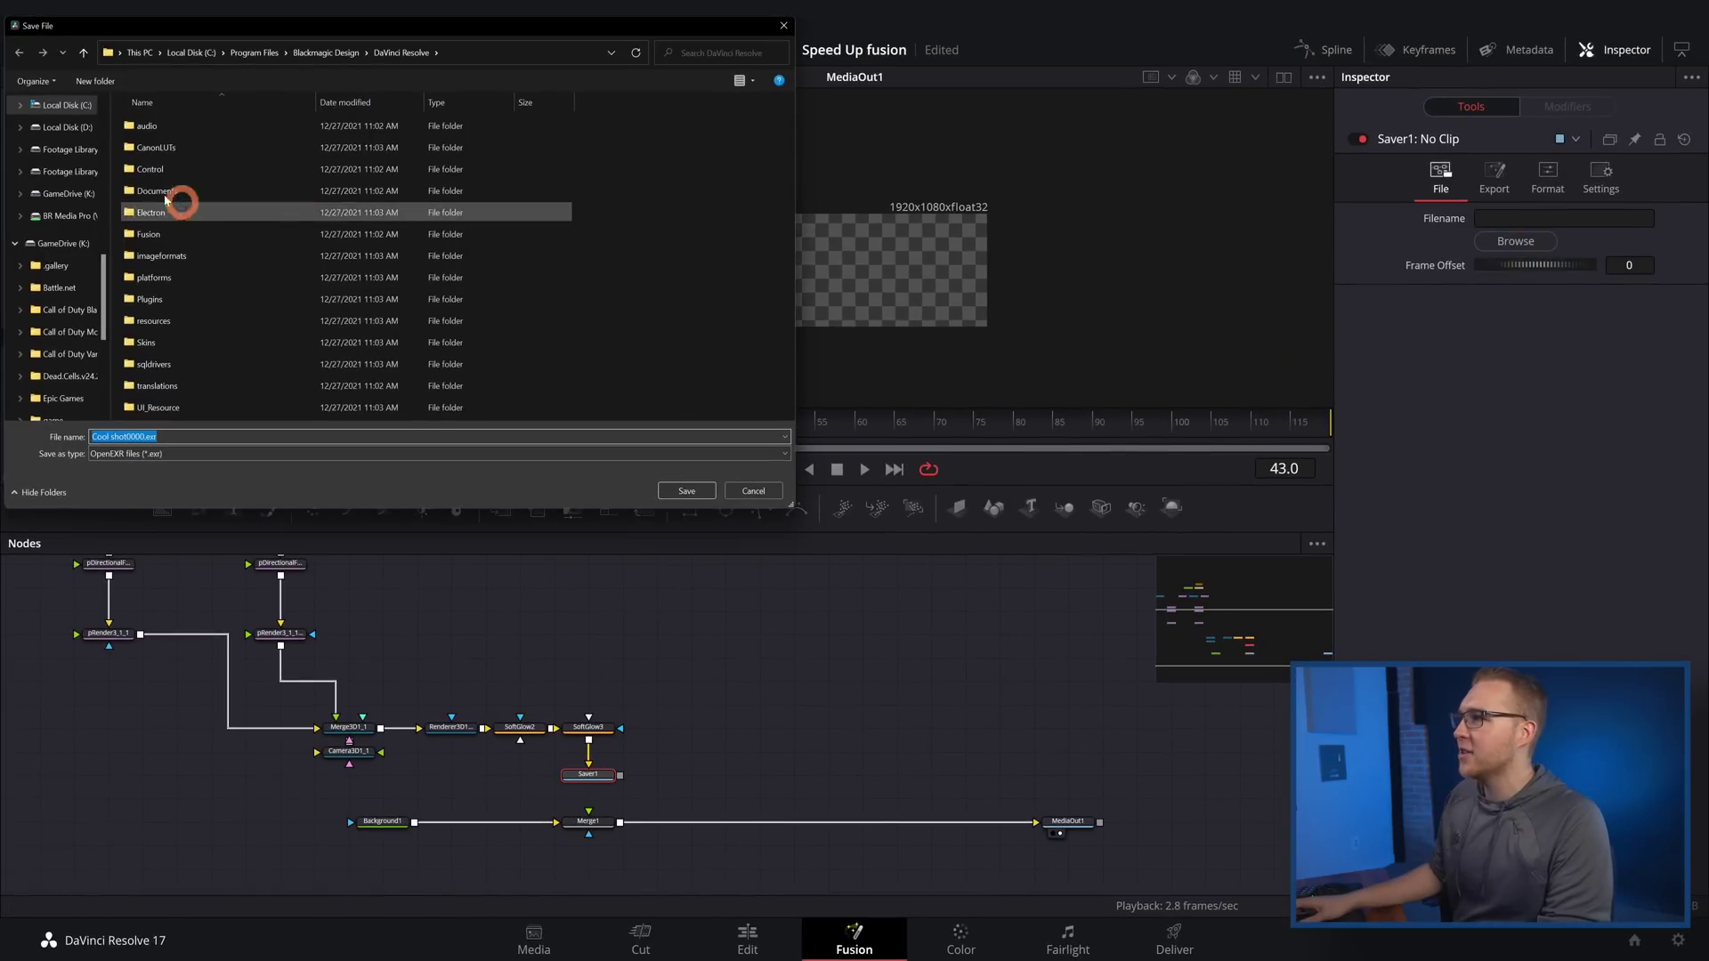
click(70, 242)
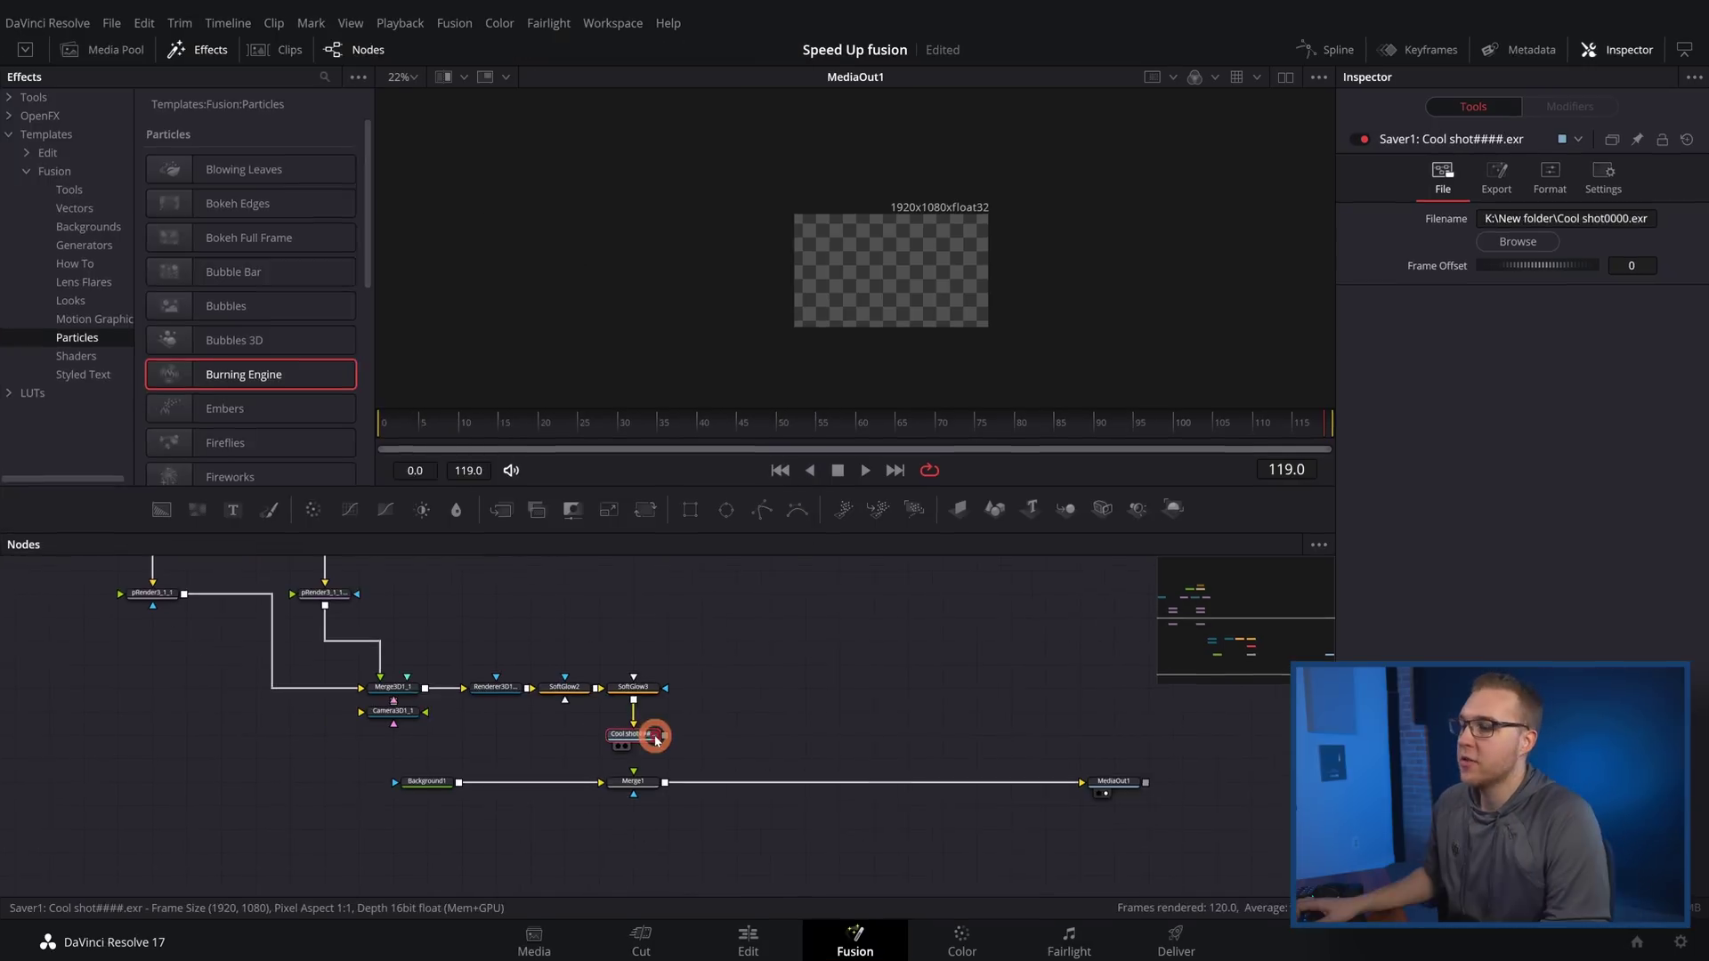
click(436, 15)
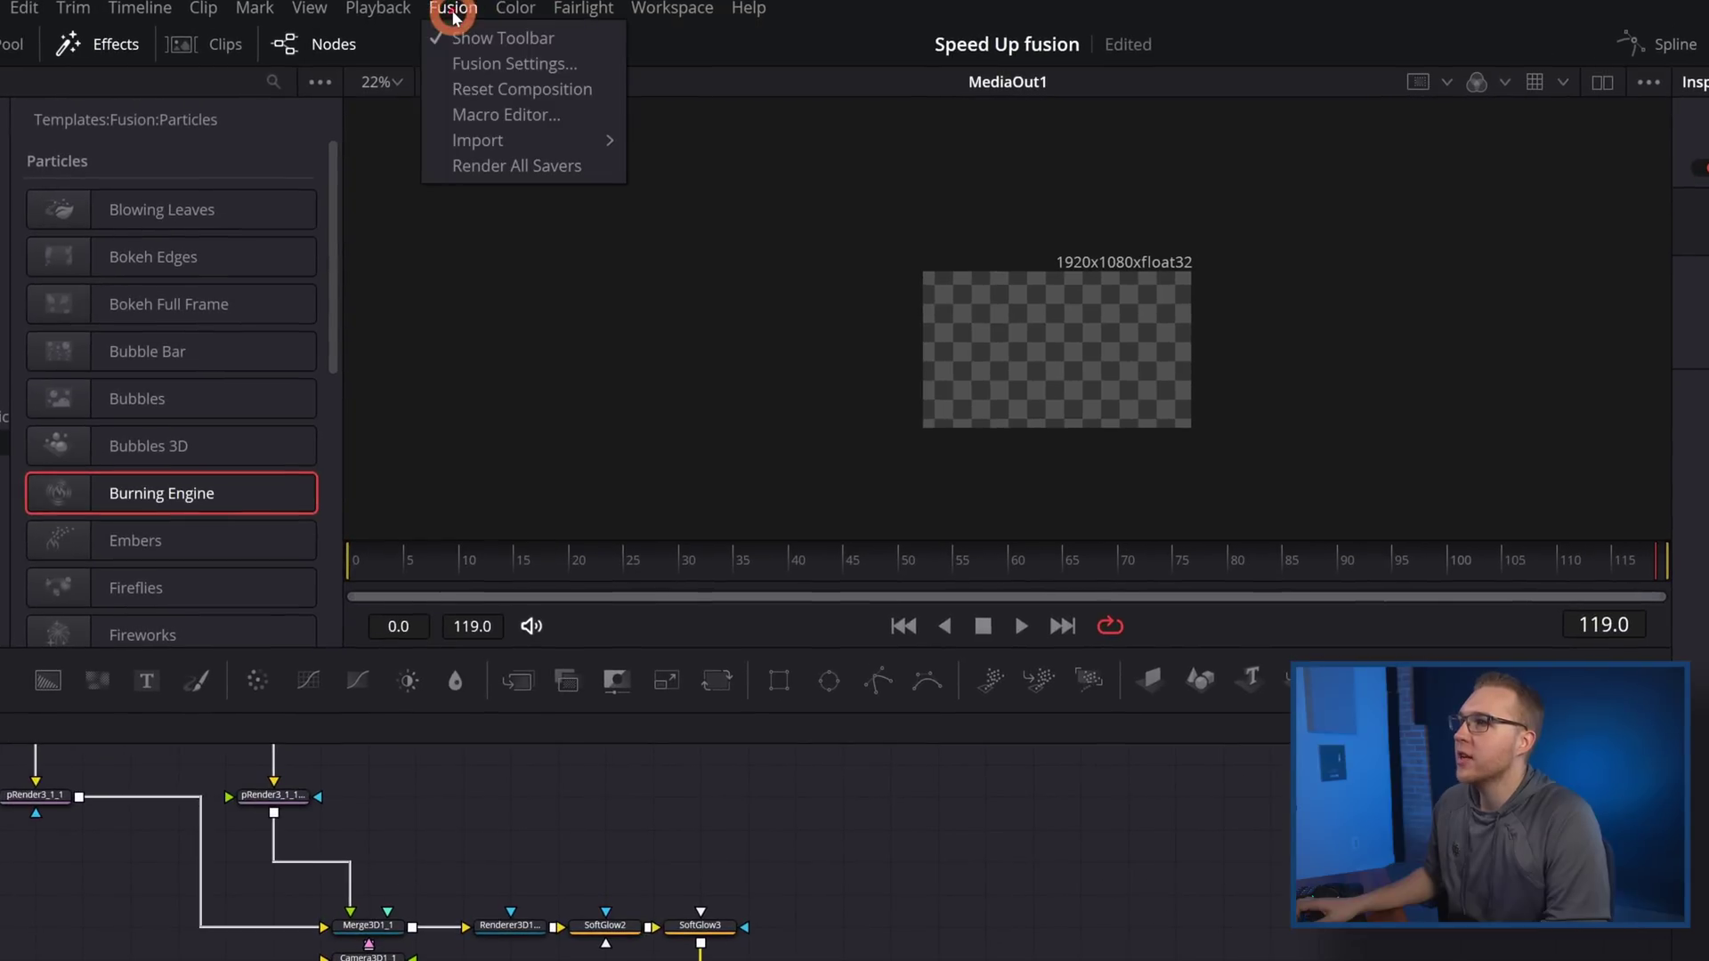
click(517, 168)
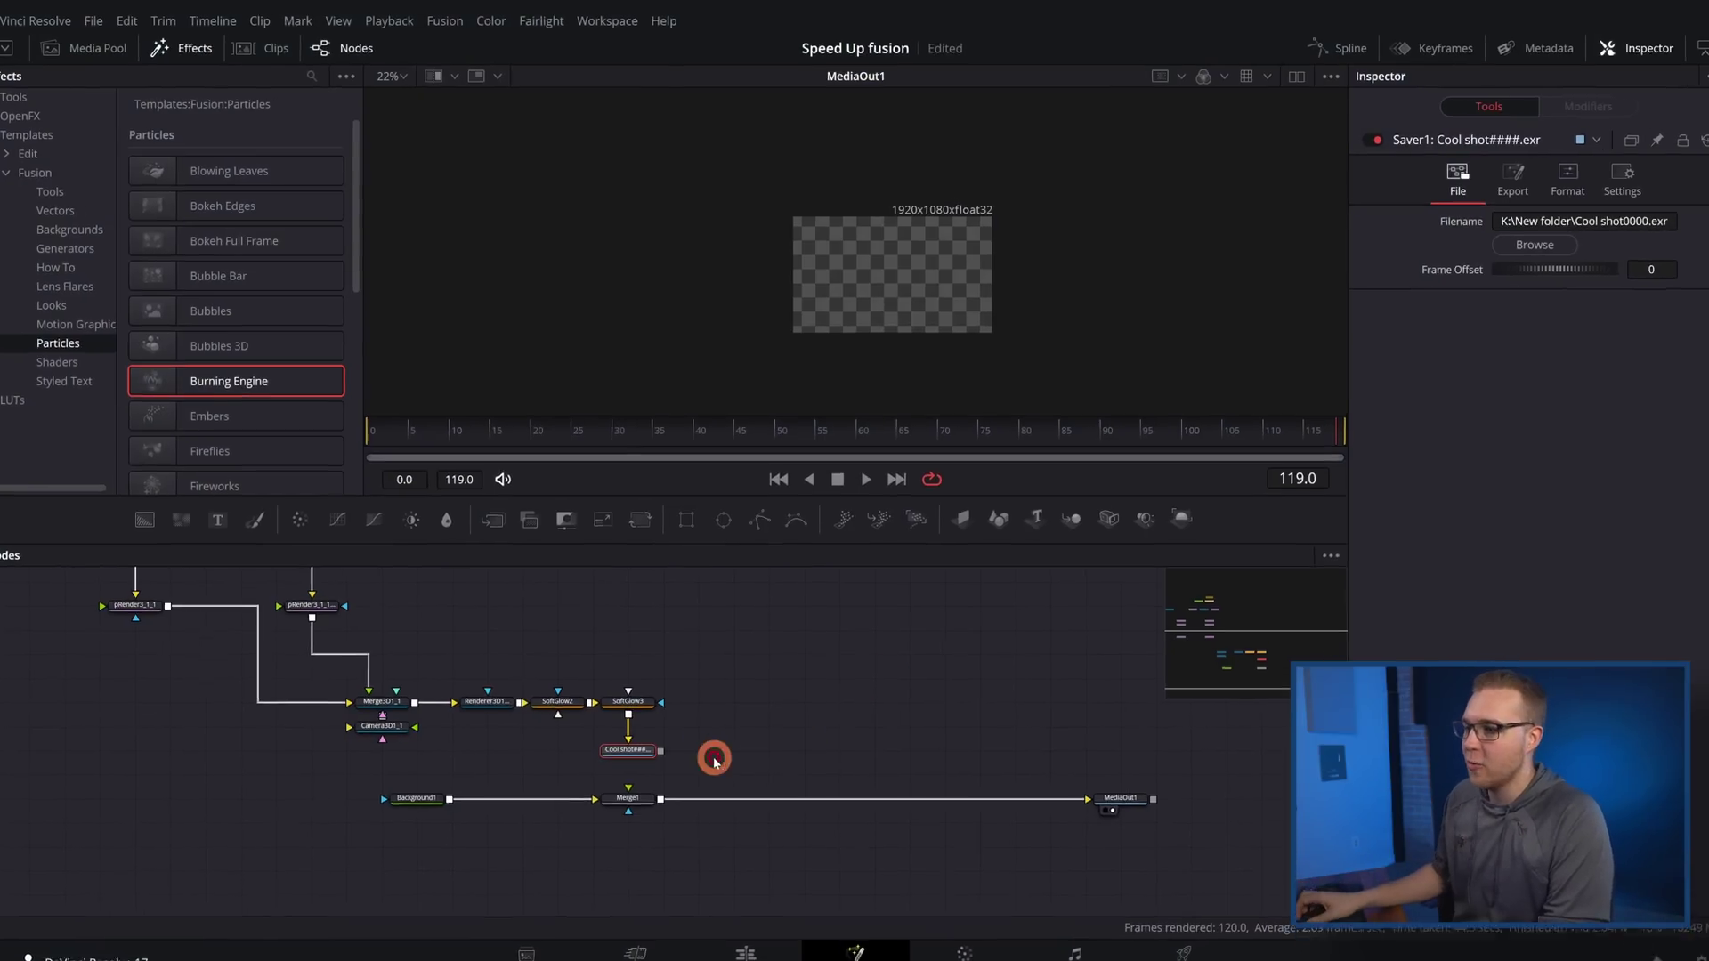
Add a Loader reading the rendered Cool shot EXR sequence.
key(shift+space)
text(load)
key(Return)
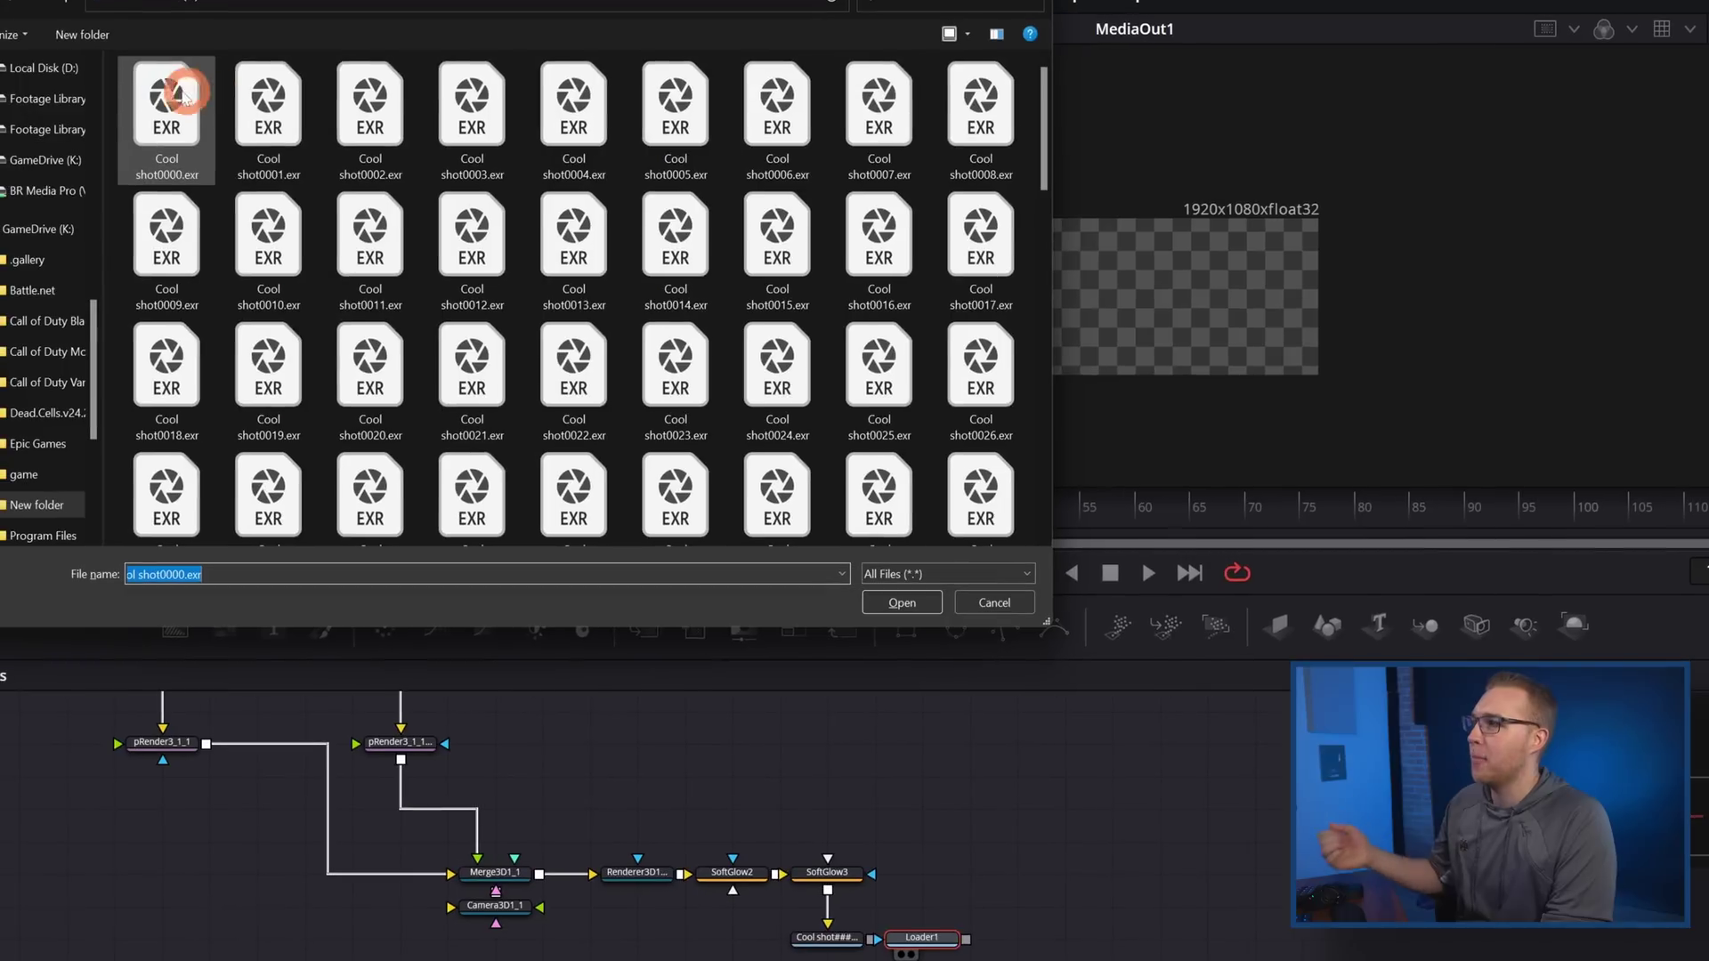
click(172, 96)
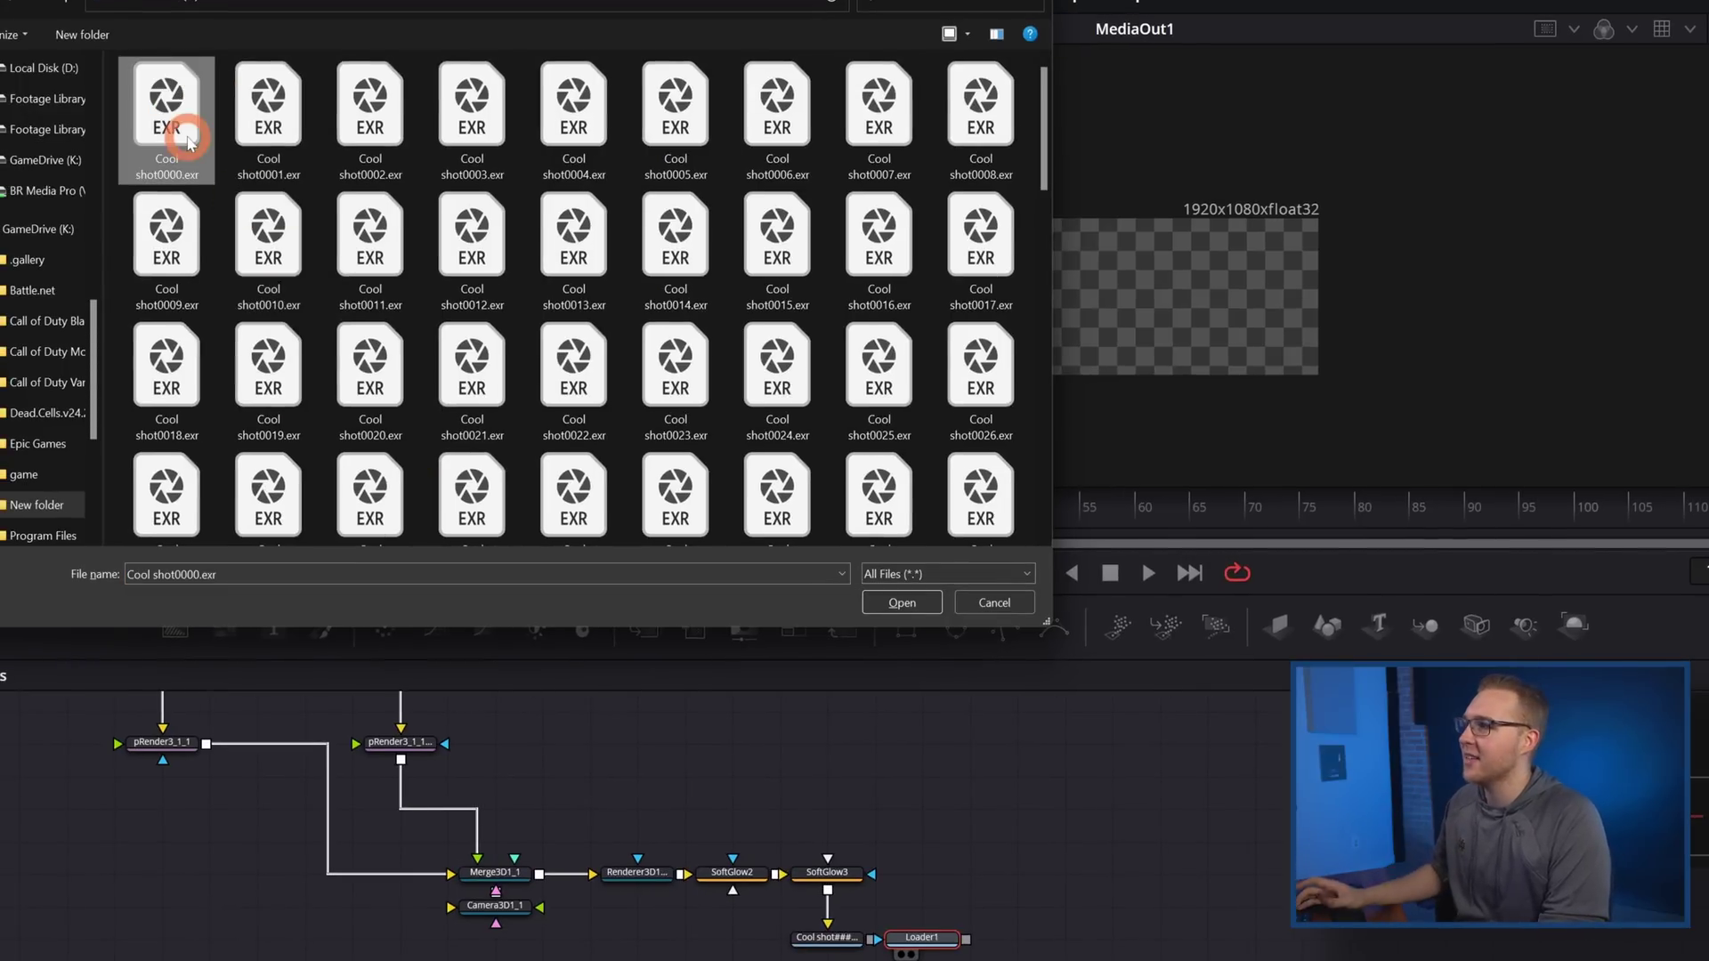
click(893, 604)
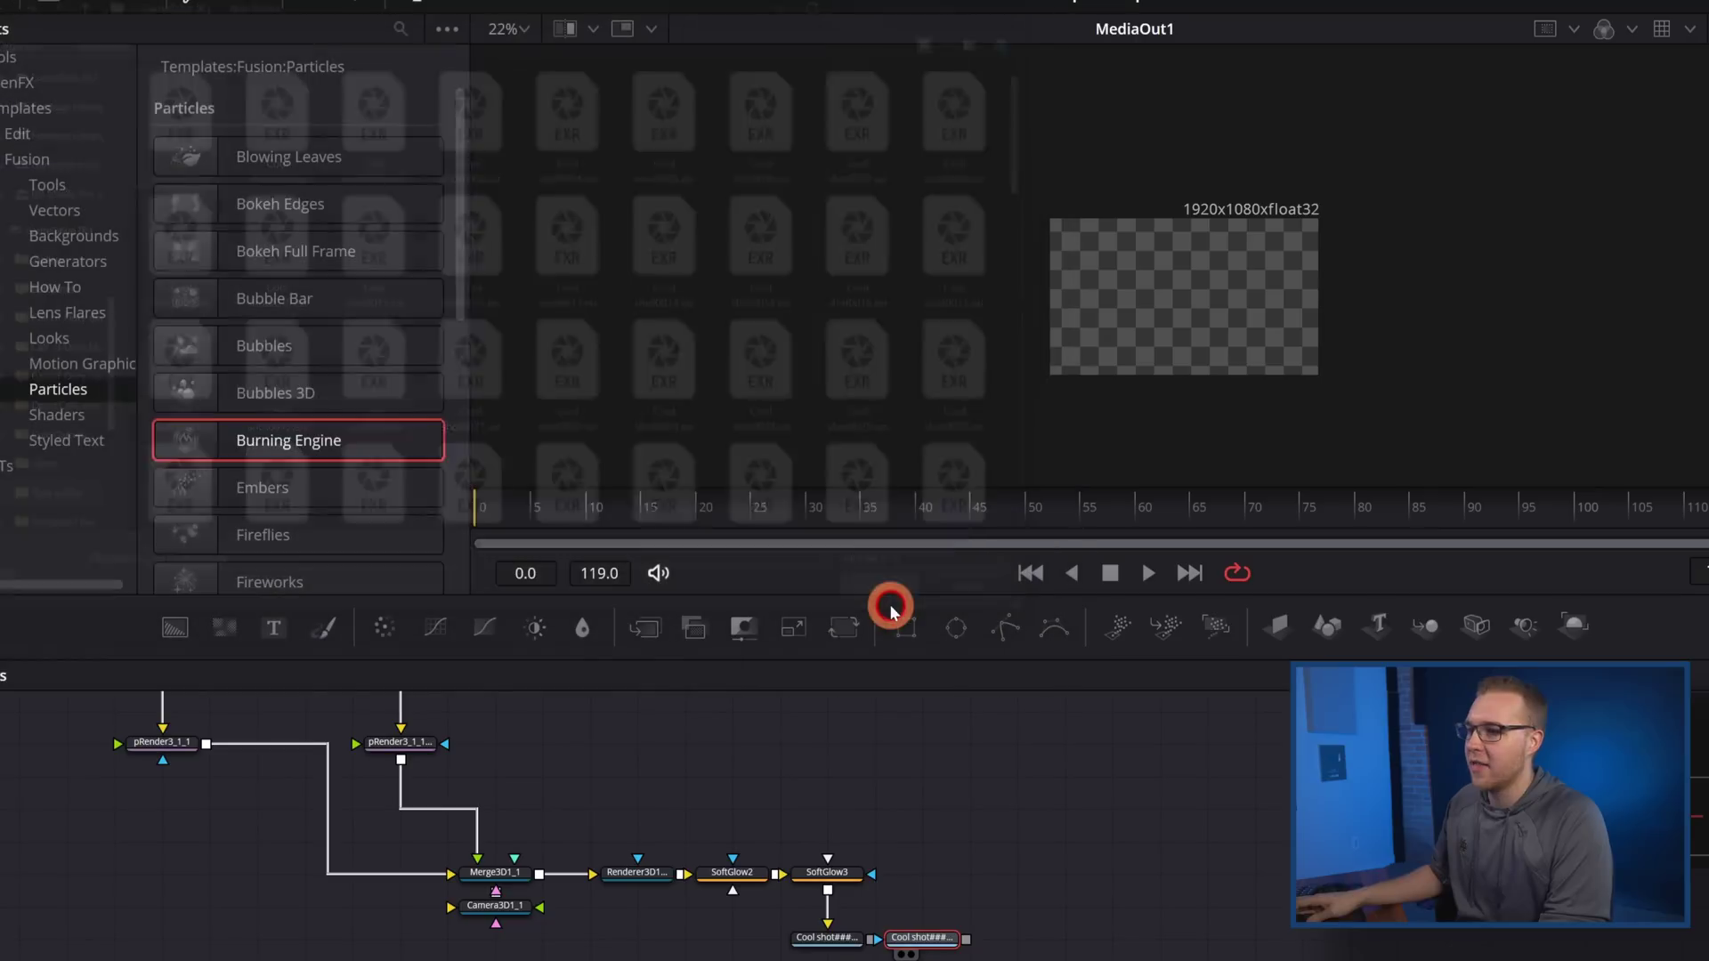
Connect the cached Loader into Merge1's foreground and select it.
drag(1059, 939, 951, 960)
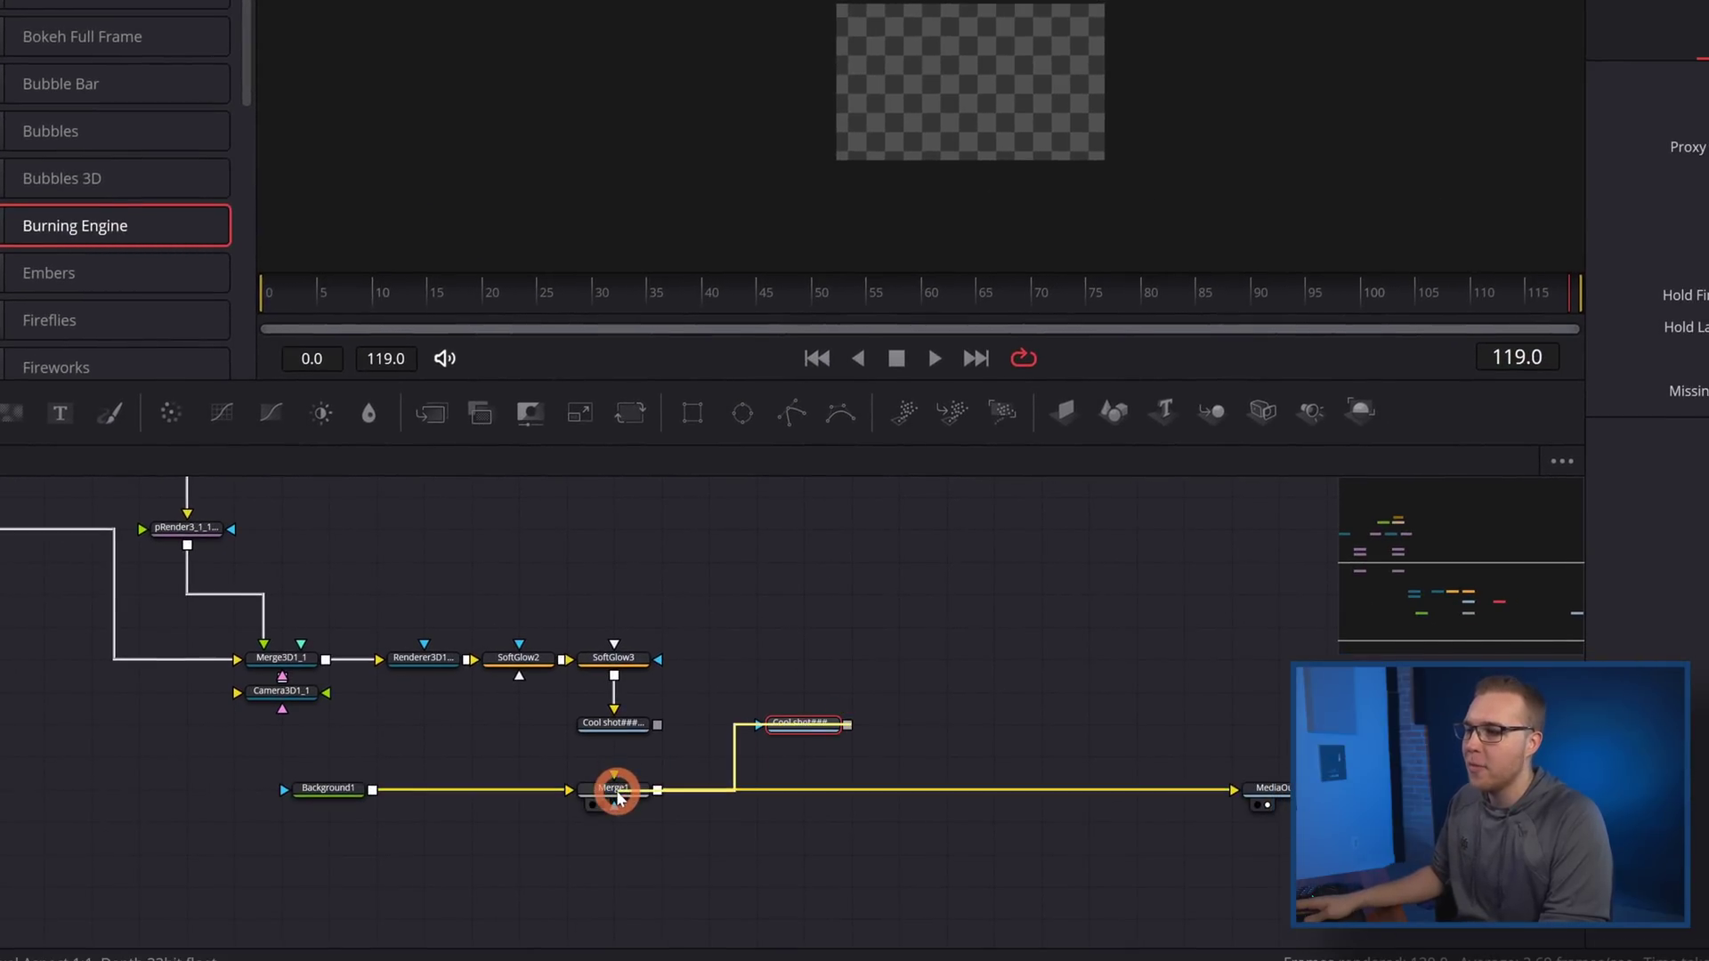
drag(617, 793, 617, 794)
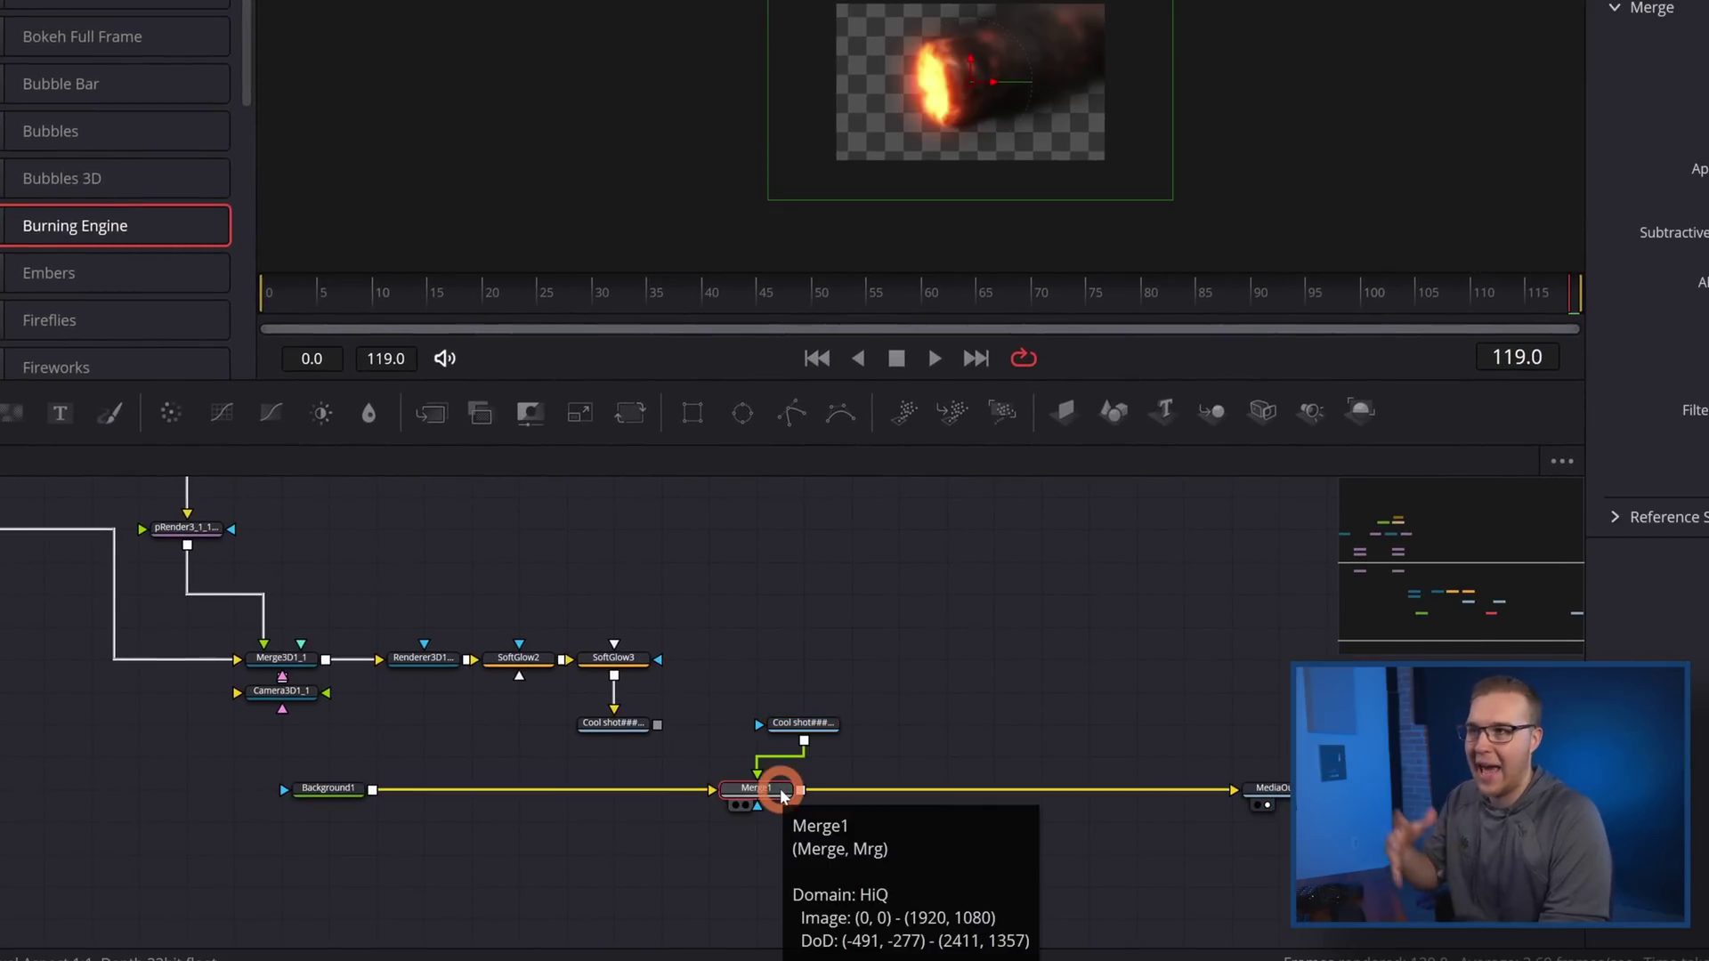
scroll(305, 698, up, 2)
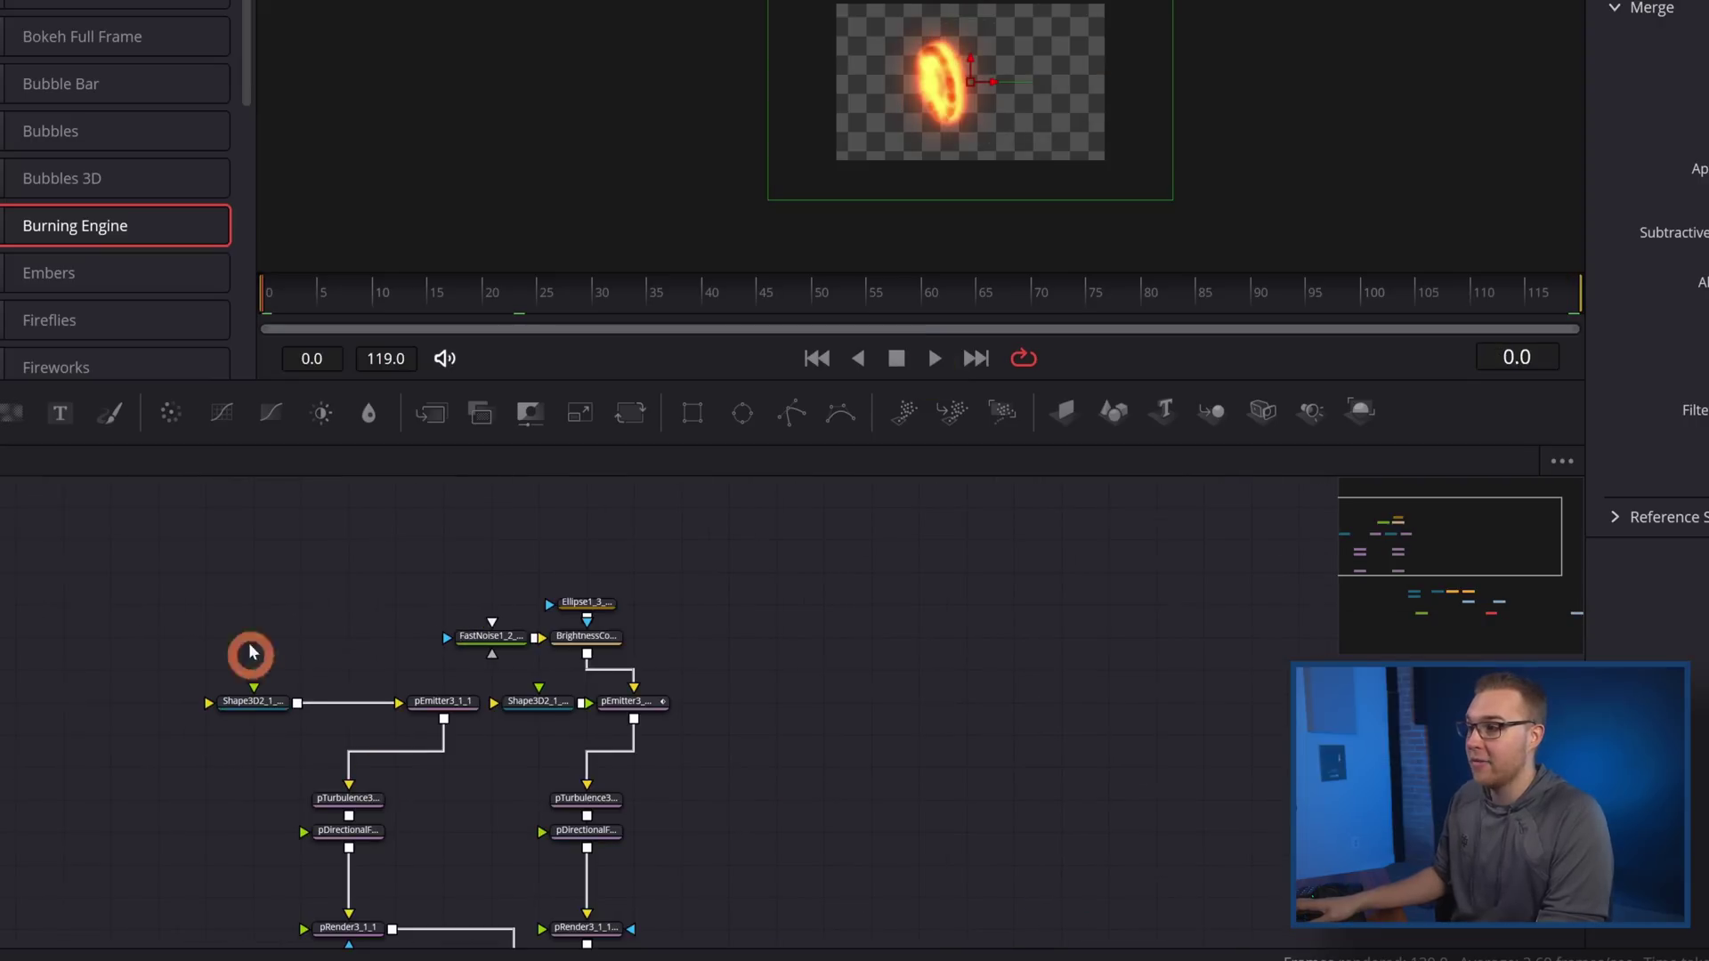
click(592, 770)
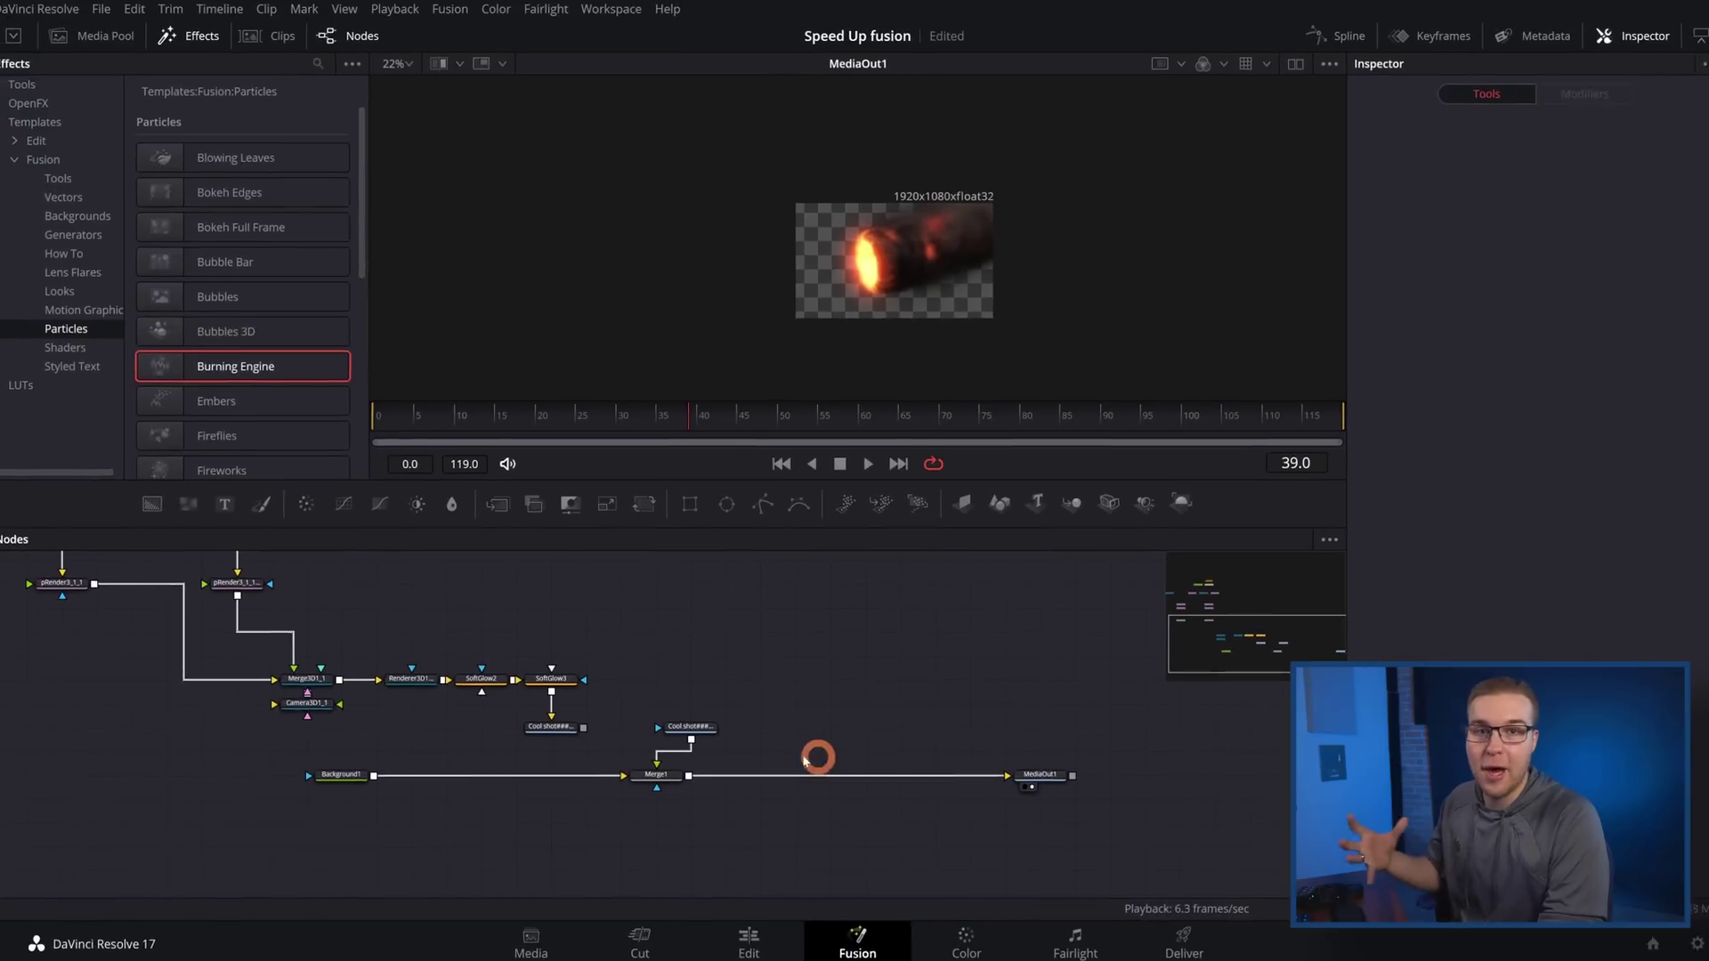
Add a Text1 node merged through a new Merge2 before MediaOut1 and begin editing its text.
drag(445, 567, 787, 712)
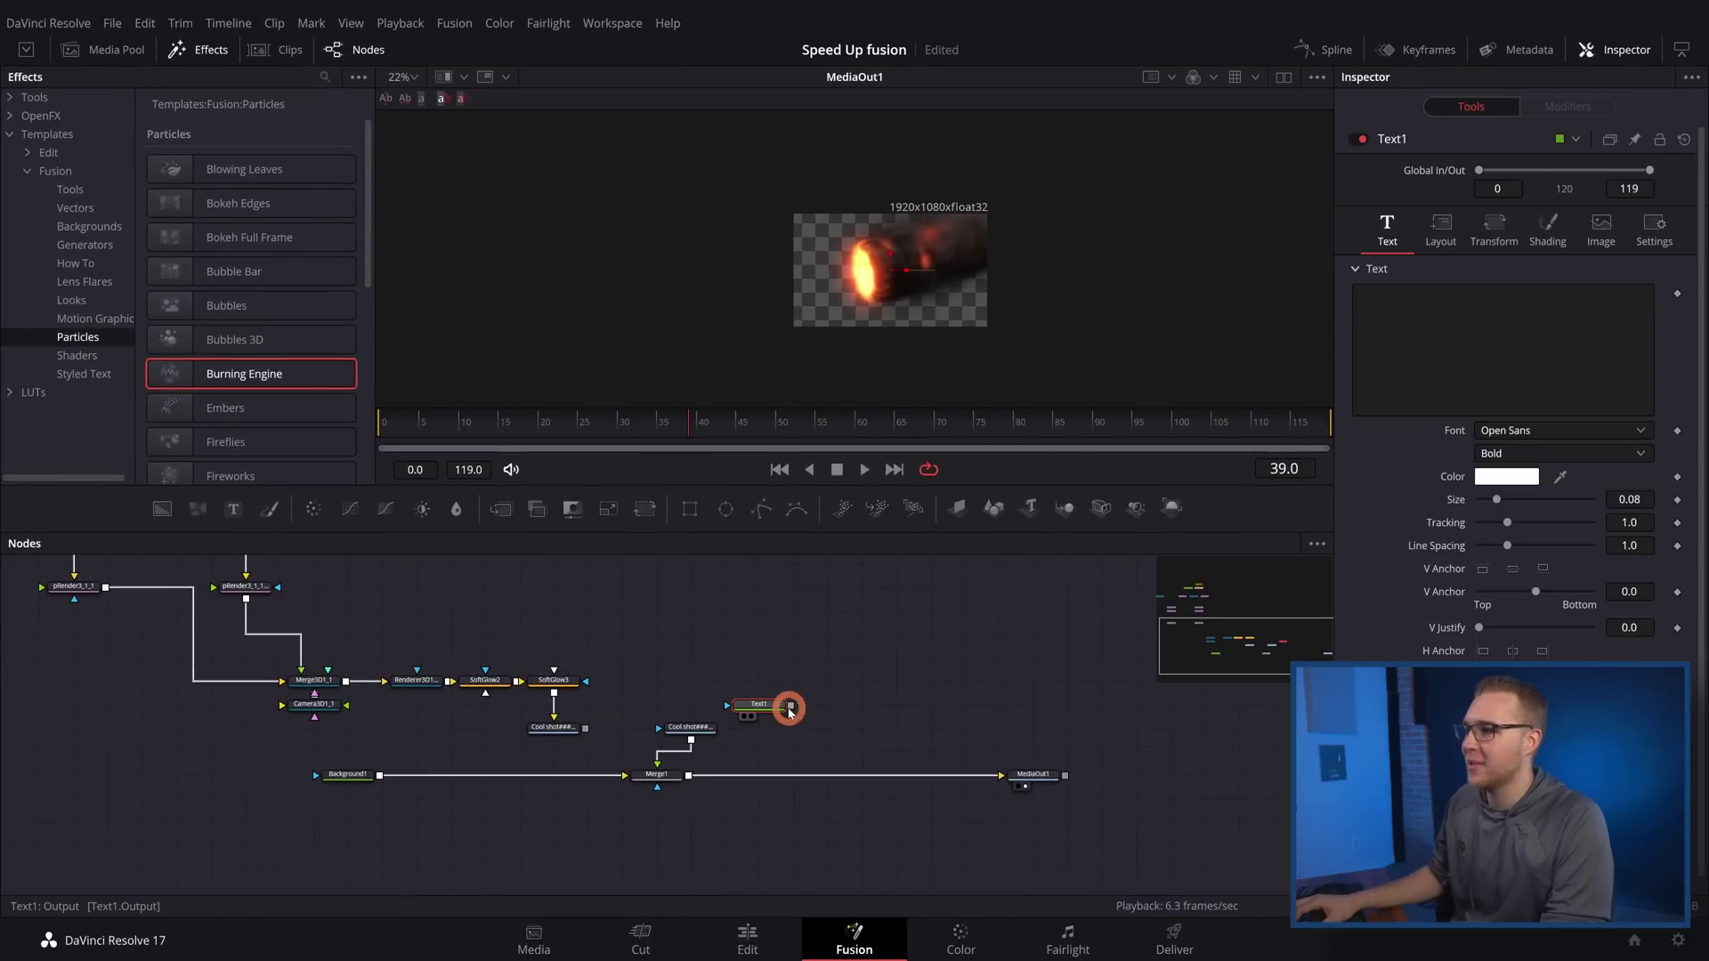
drag(688, 777, 688, 777)
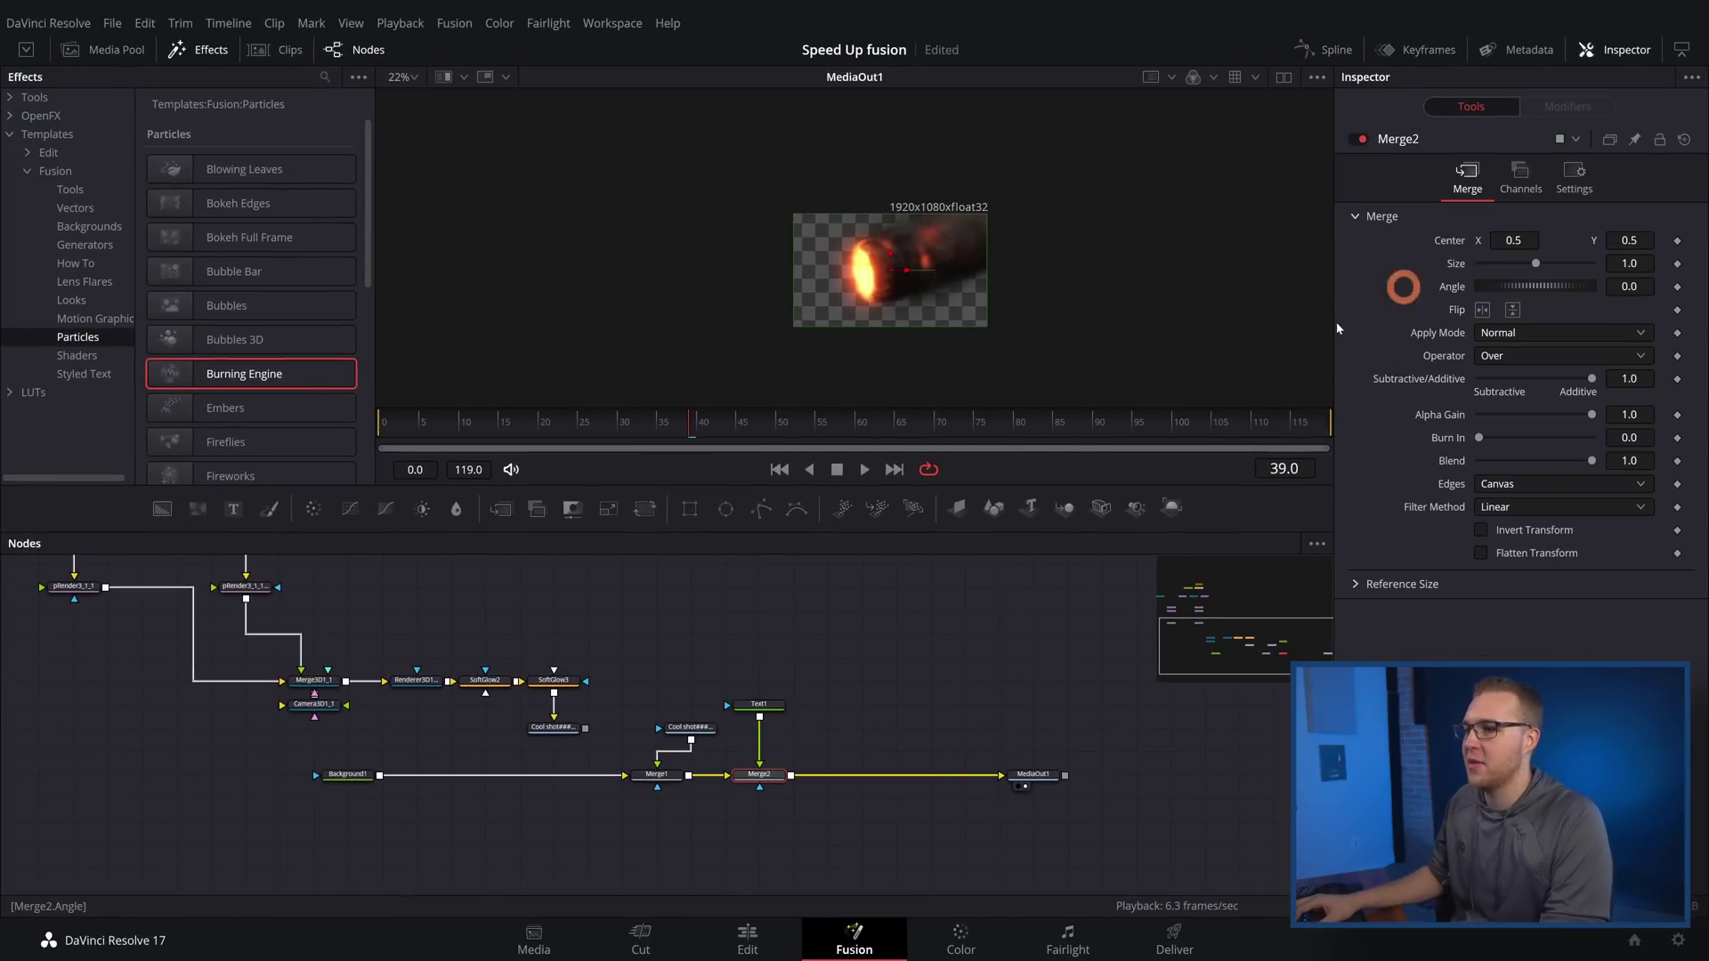
click(769, 716)
click(1364, 402)
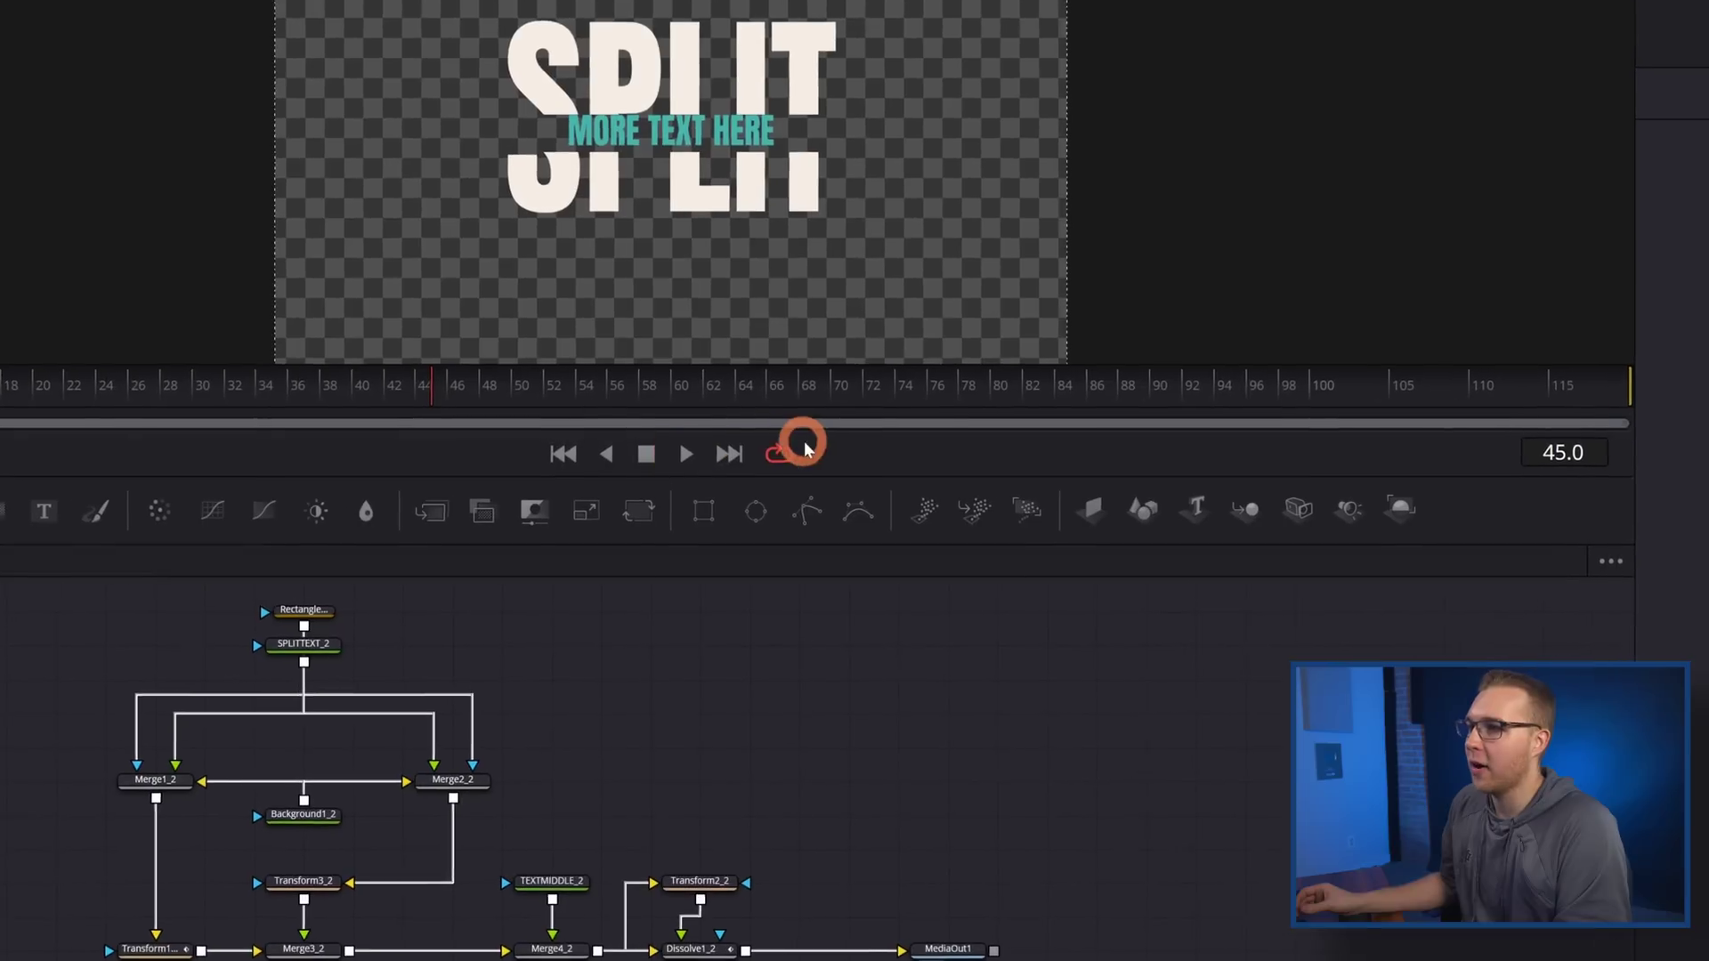
Turn off High Quality and Motion Blur playback, enable Auto Proxy, and verify the options.
right_click(861, 453)
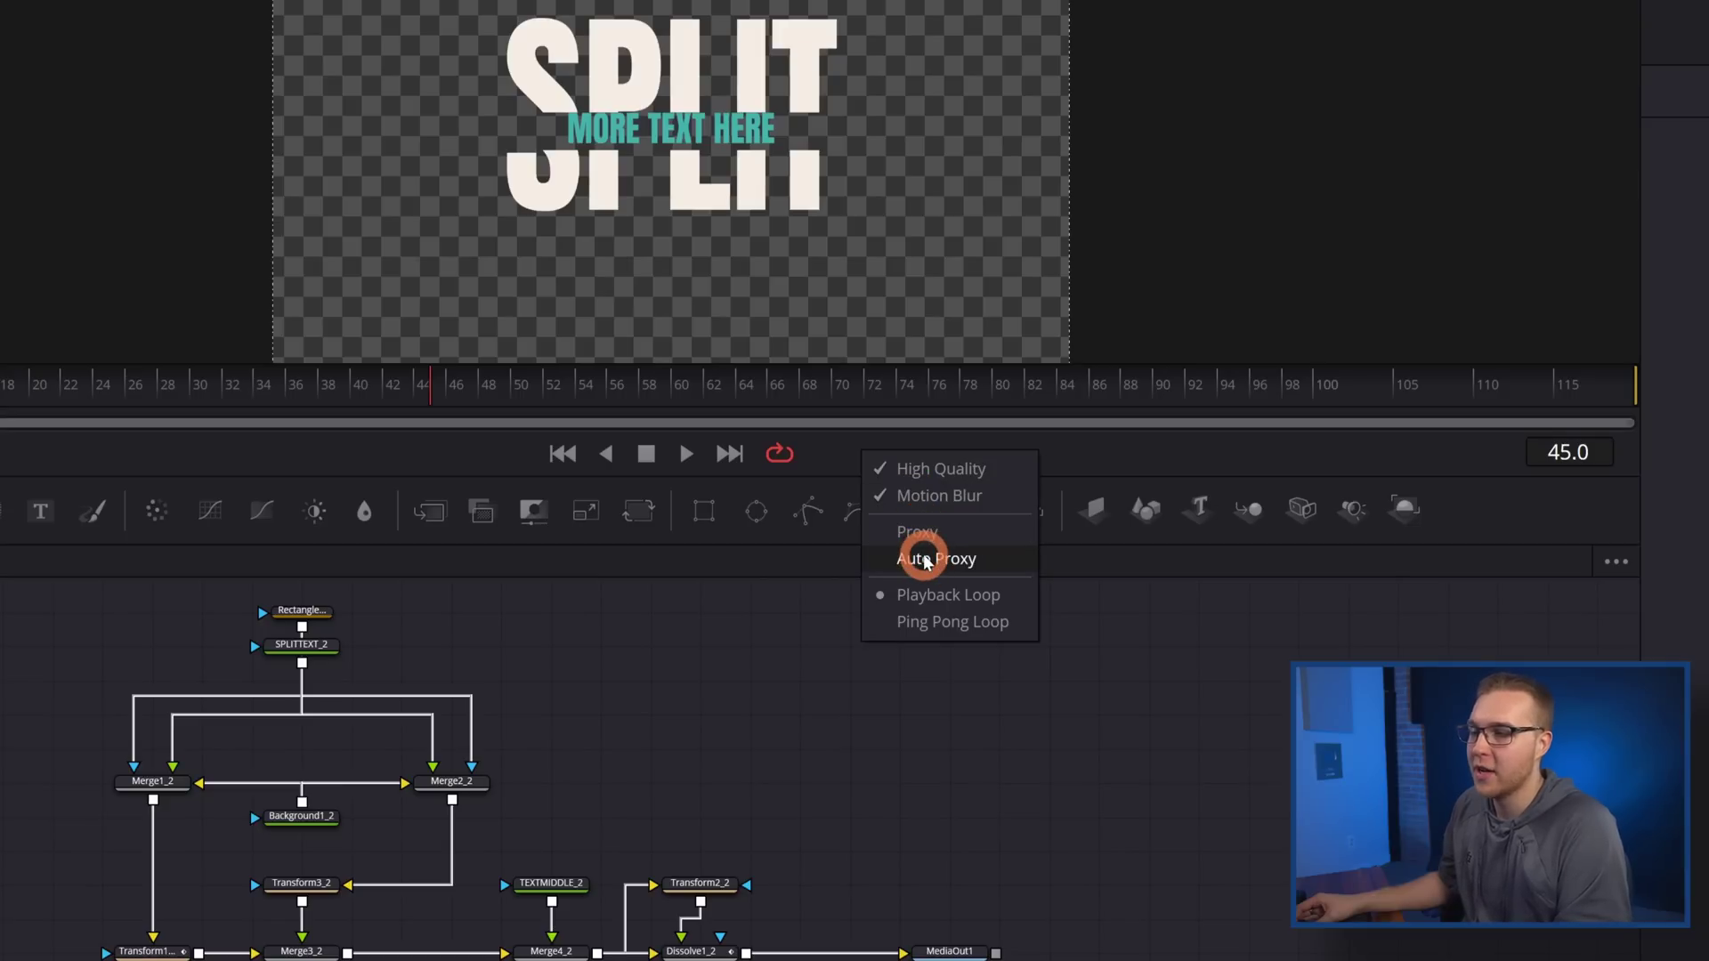
click(936, 481)
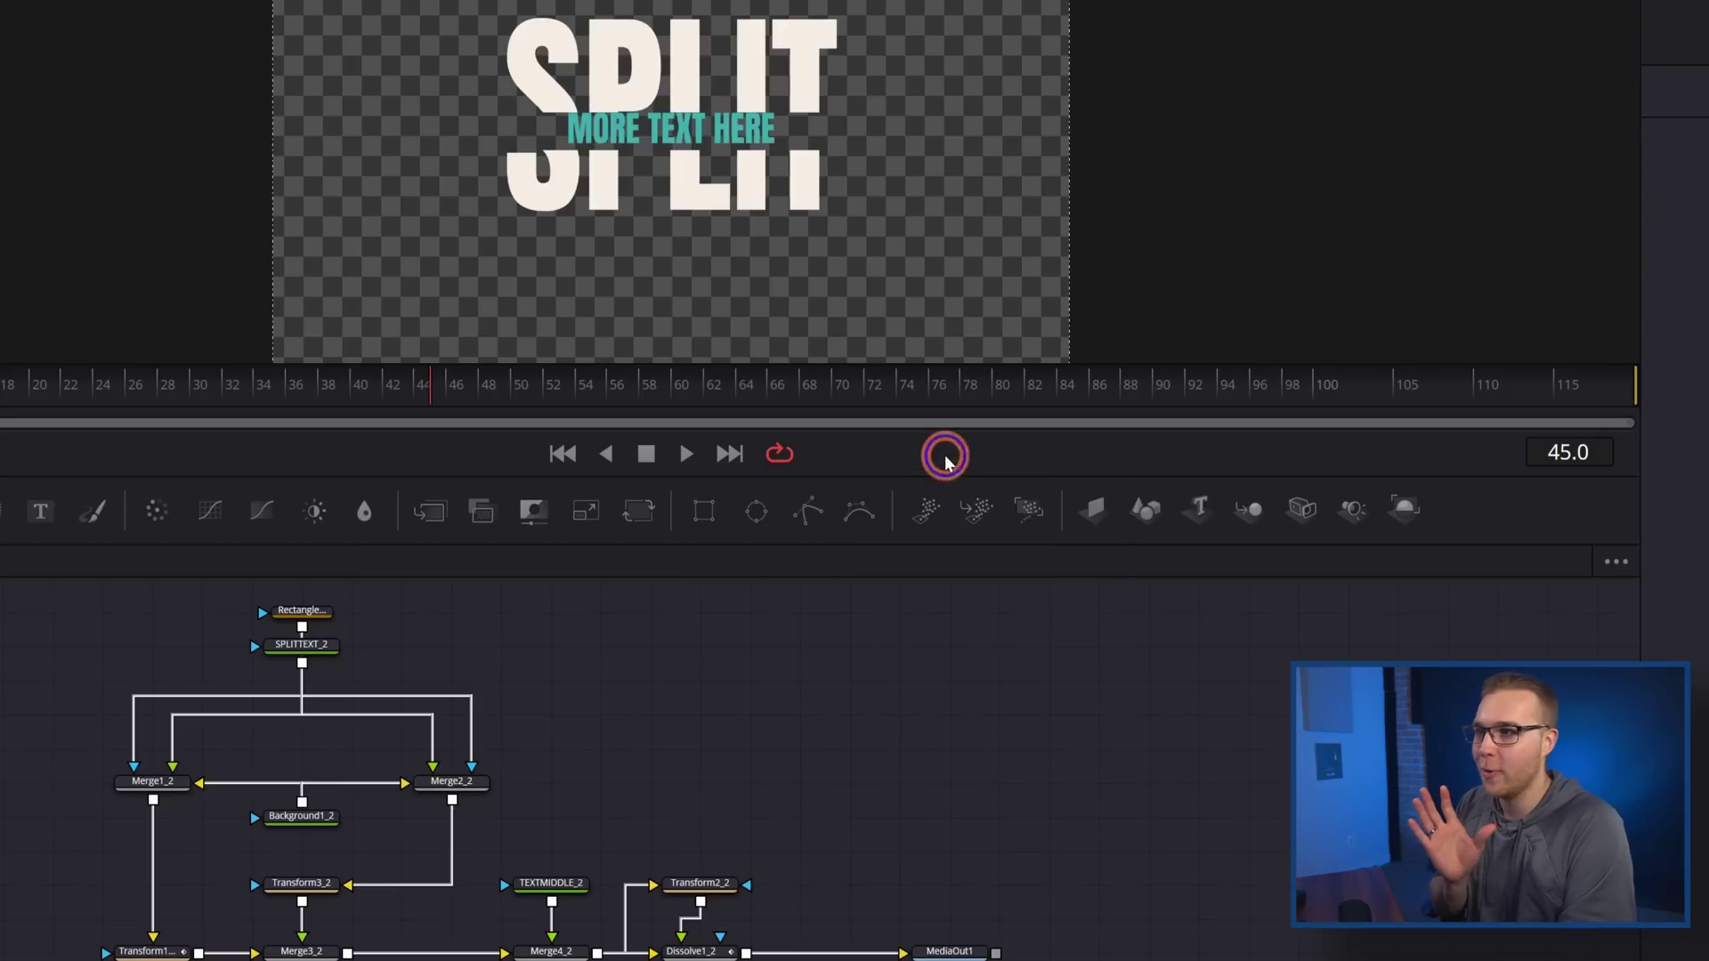
right_click(947, 456)
click(983, 504)
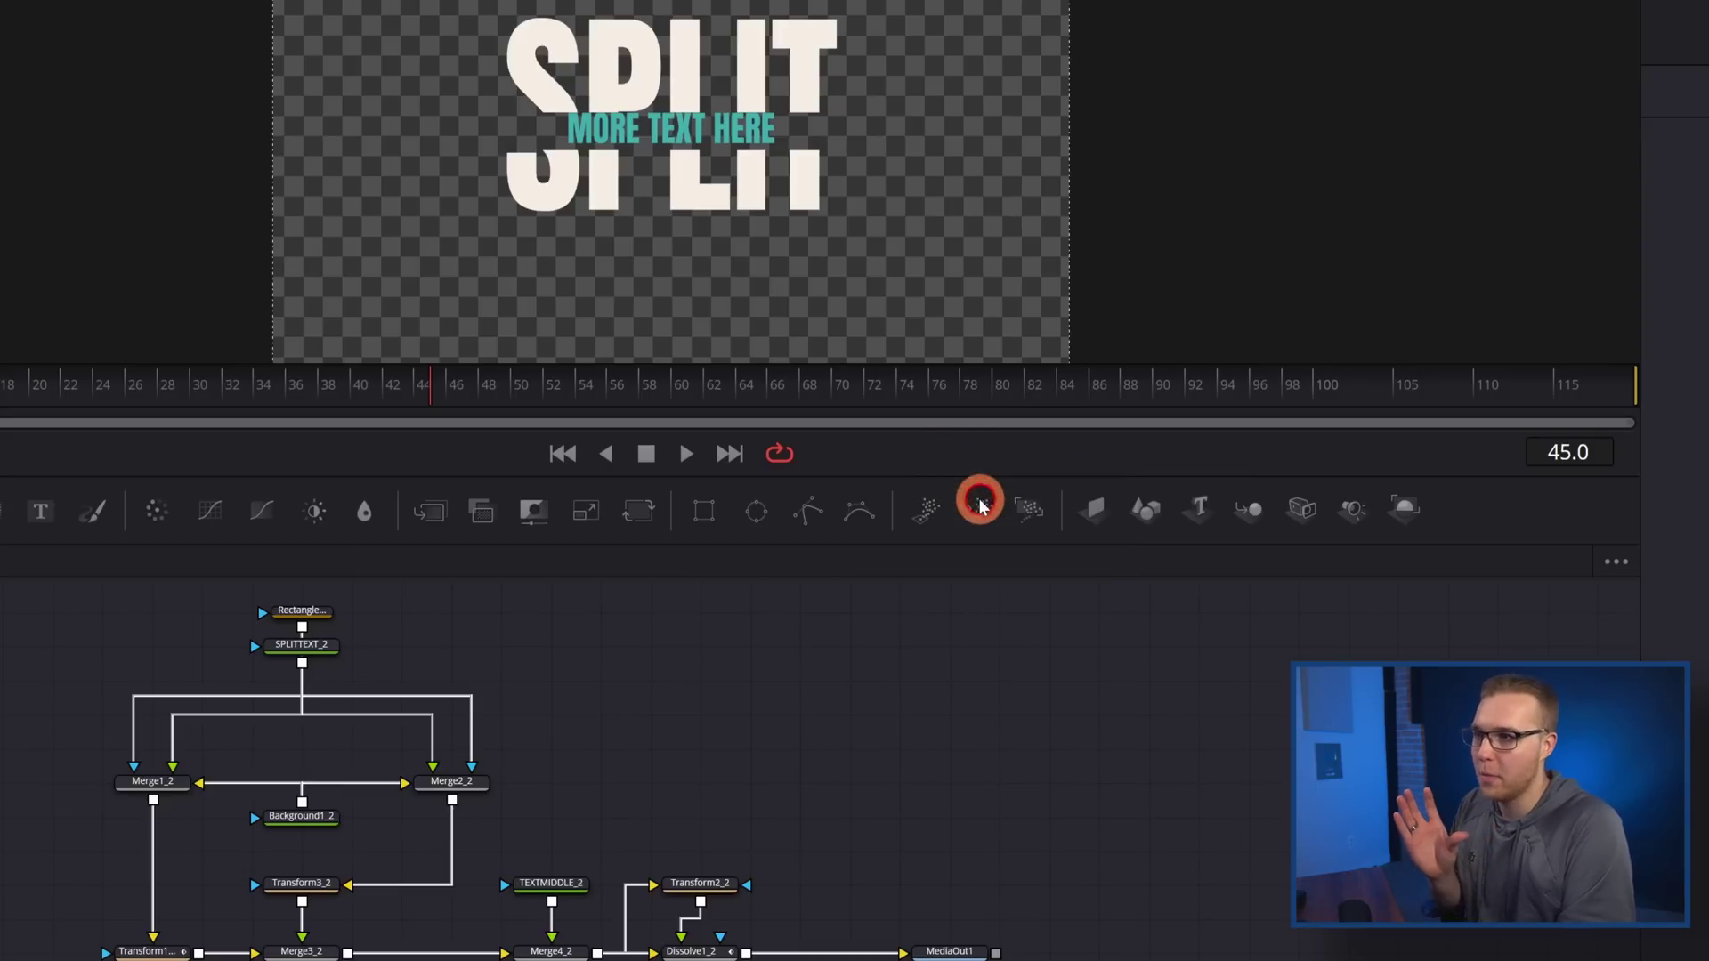
right_click(971, 457)
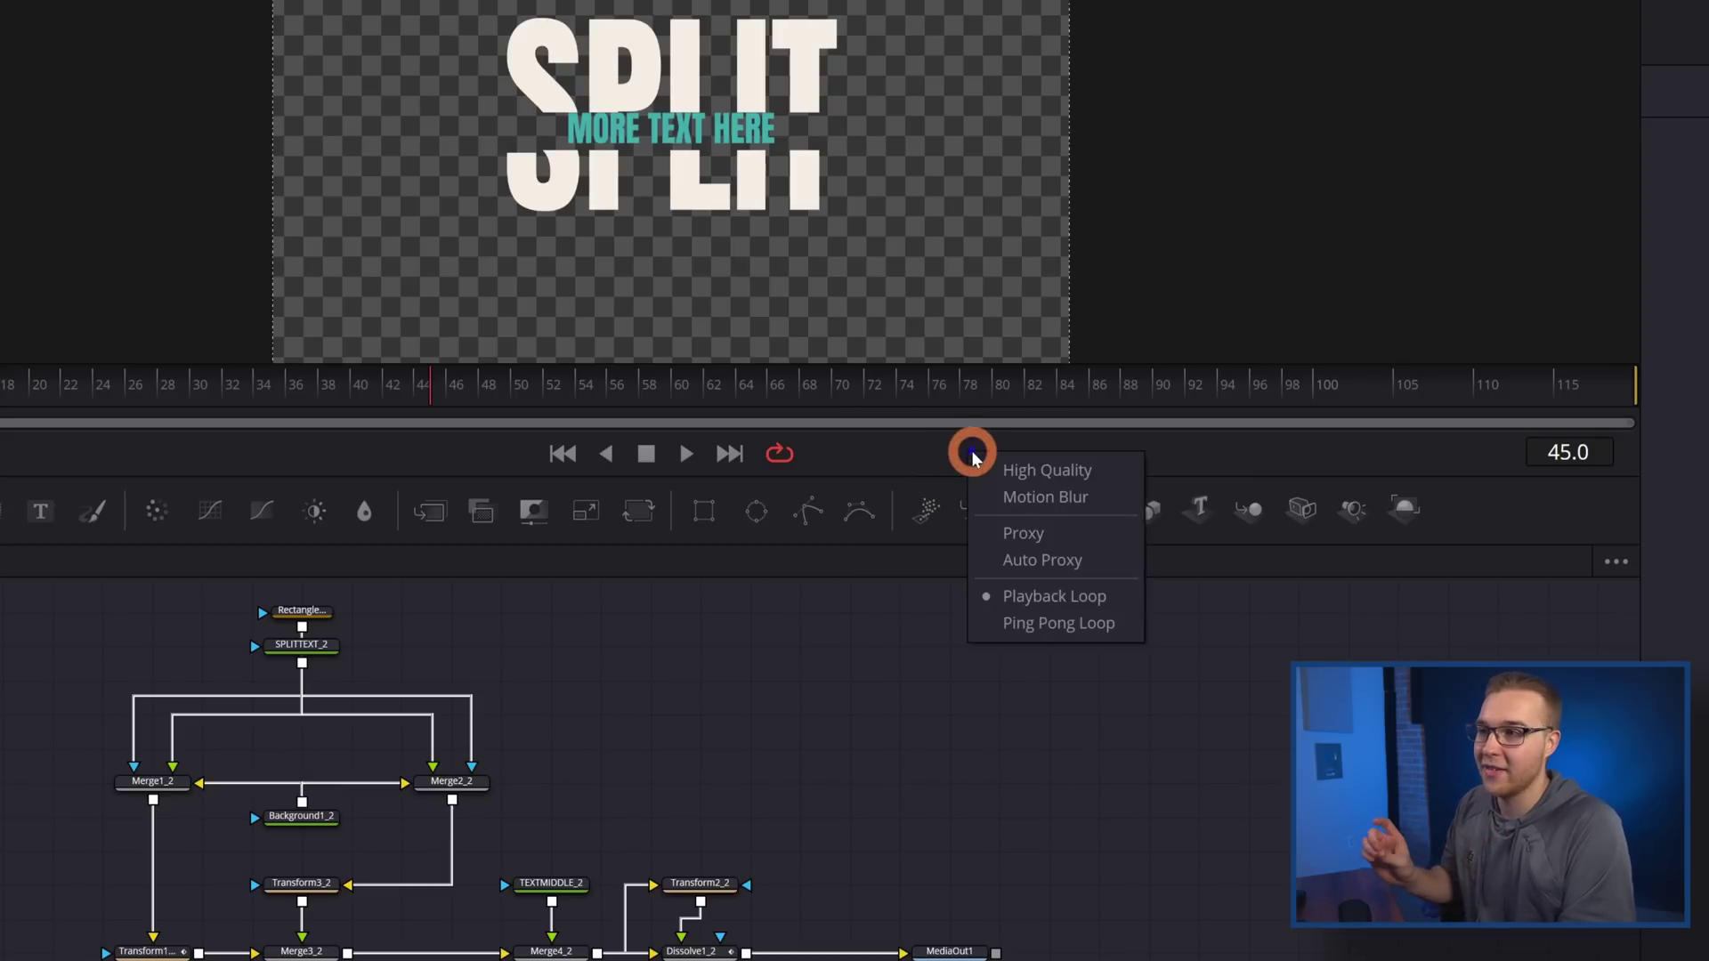
click(1053, 561)
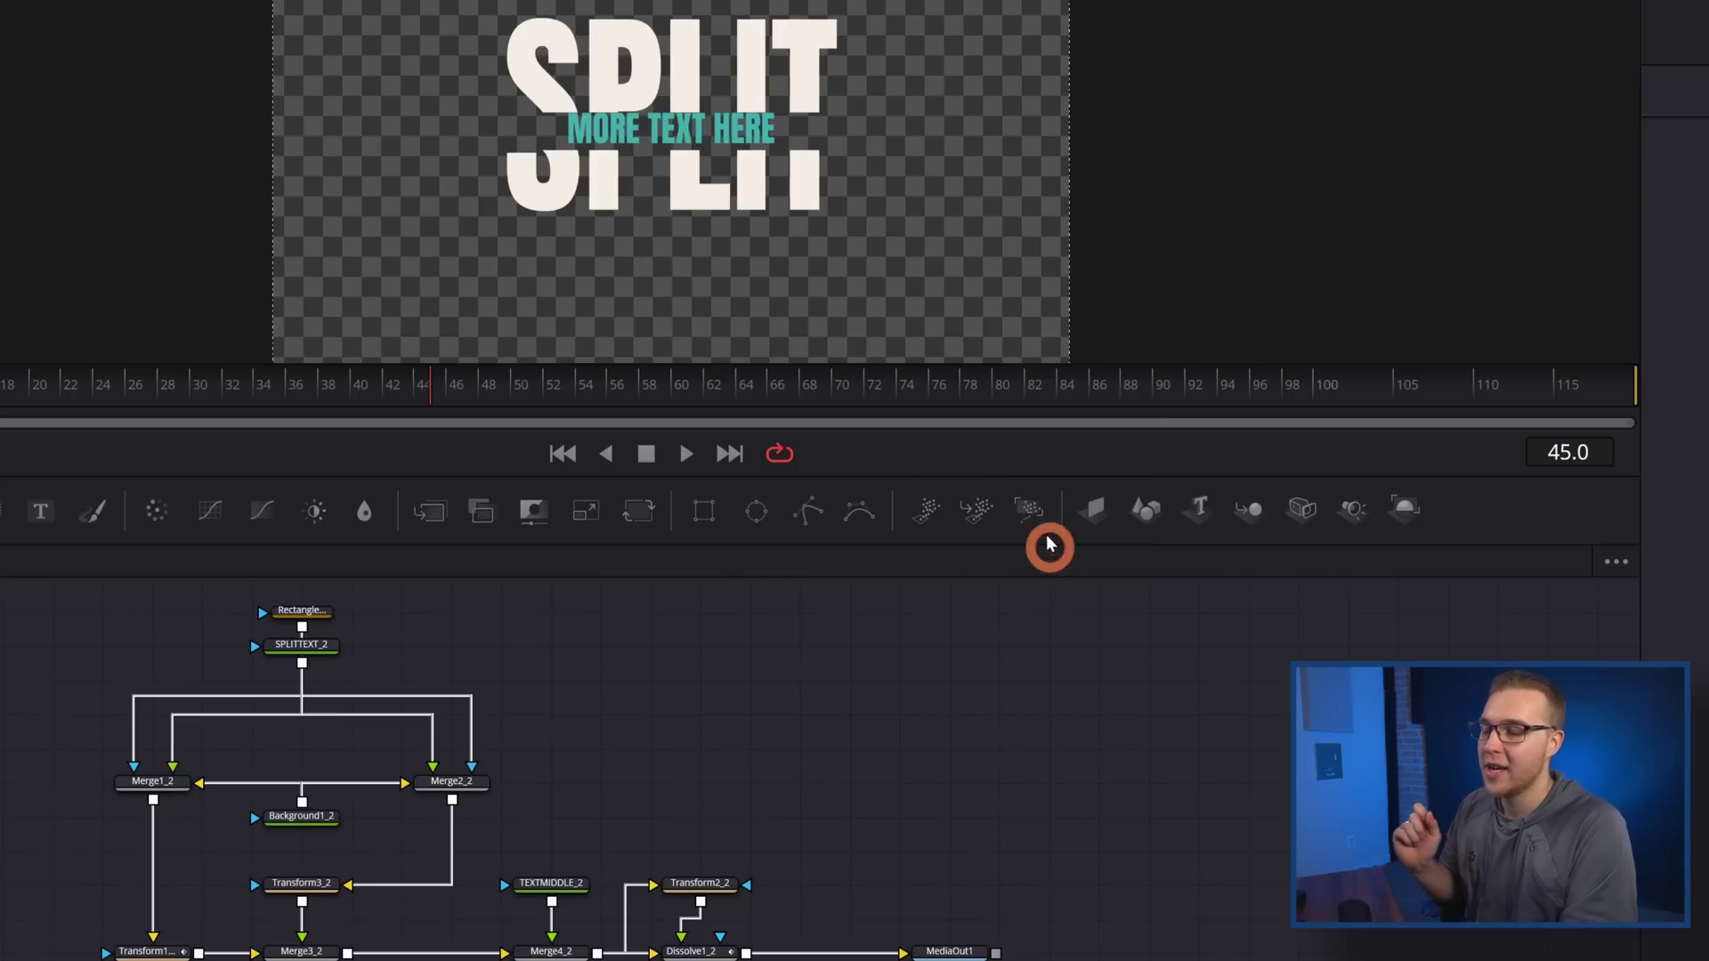
right_click(946, 472)
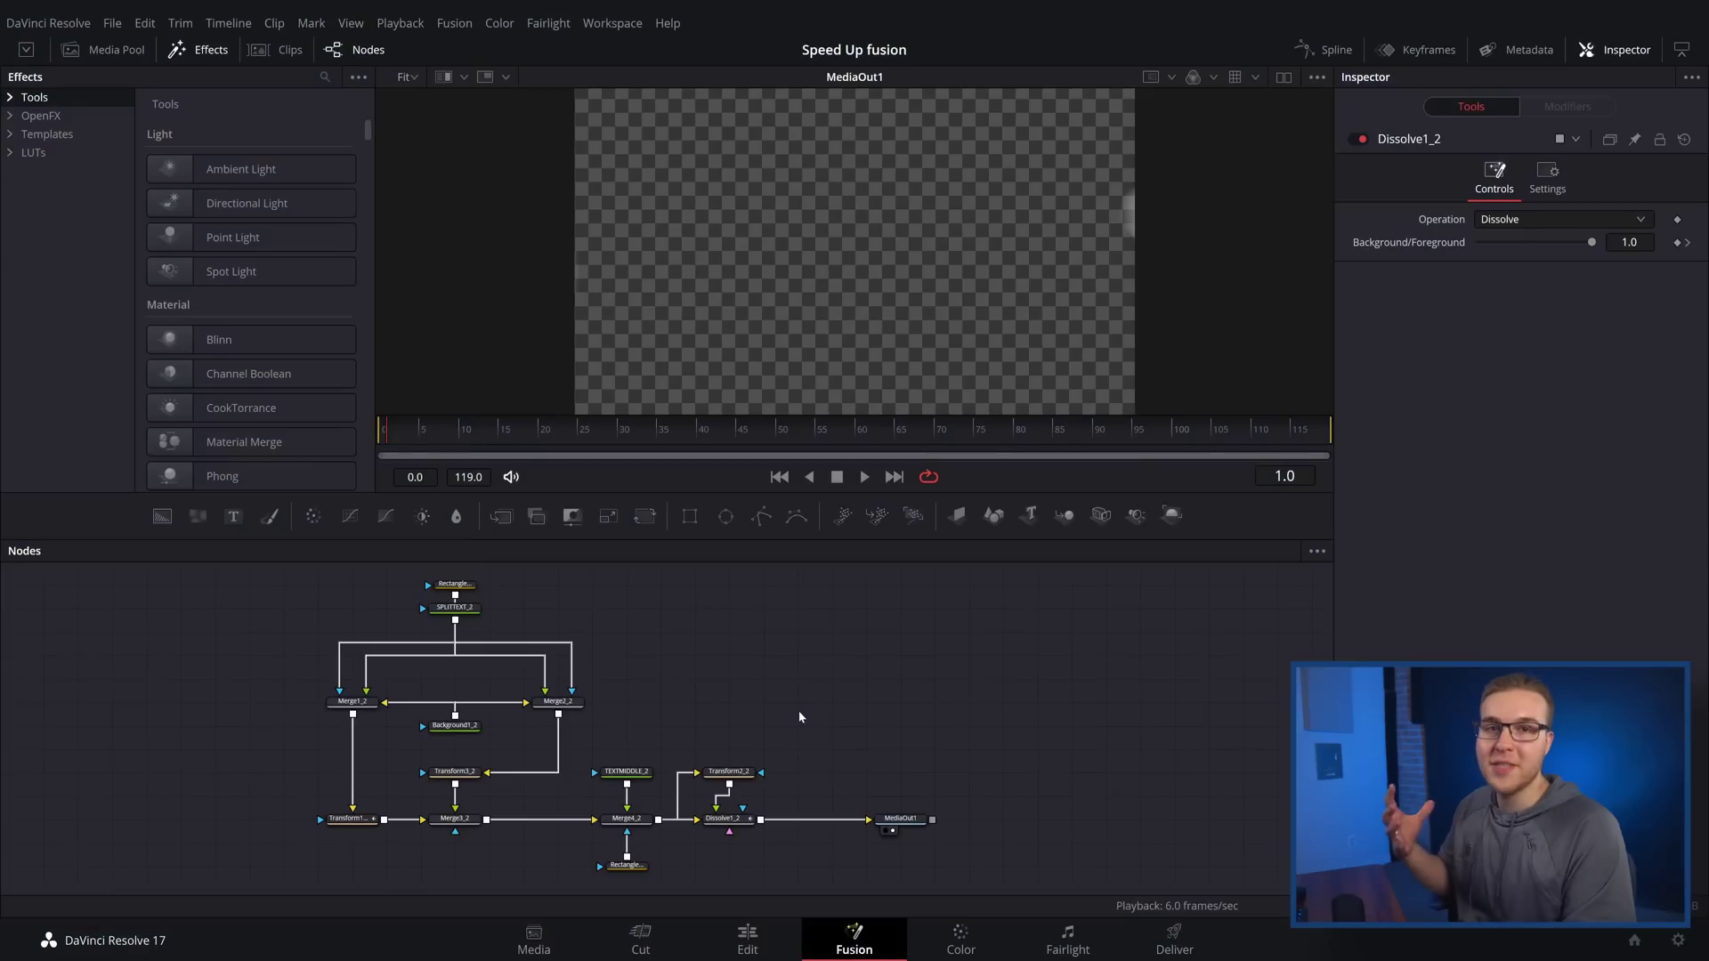
Enable Show DoD from the viewer's Region options to display Dissolve1_2's domain boundary.
click(1318, 77)
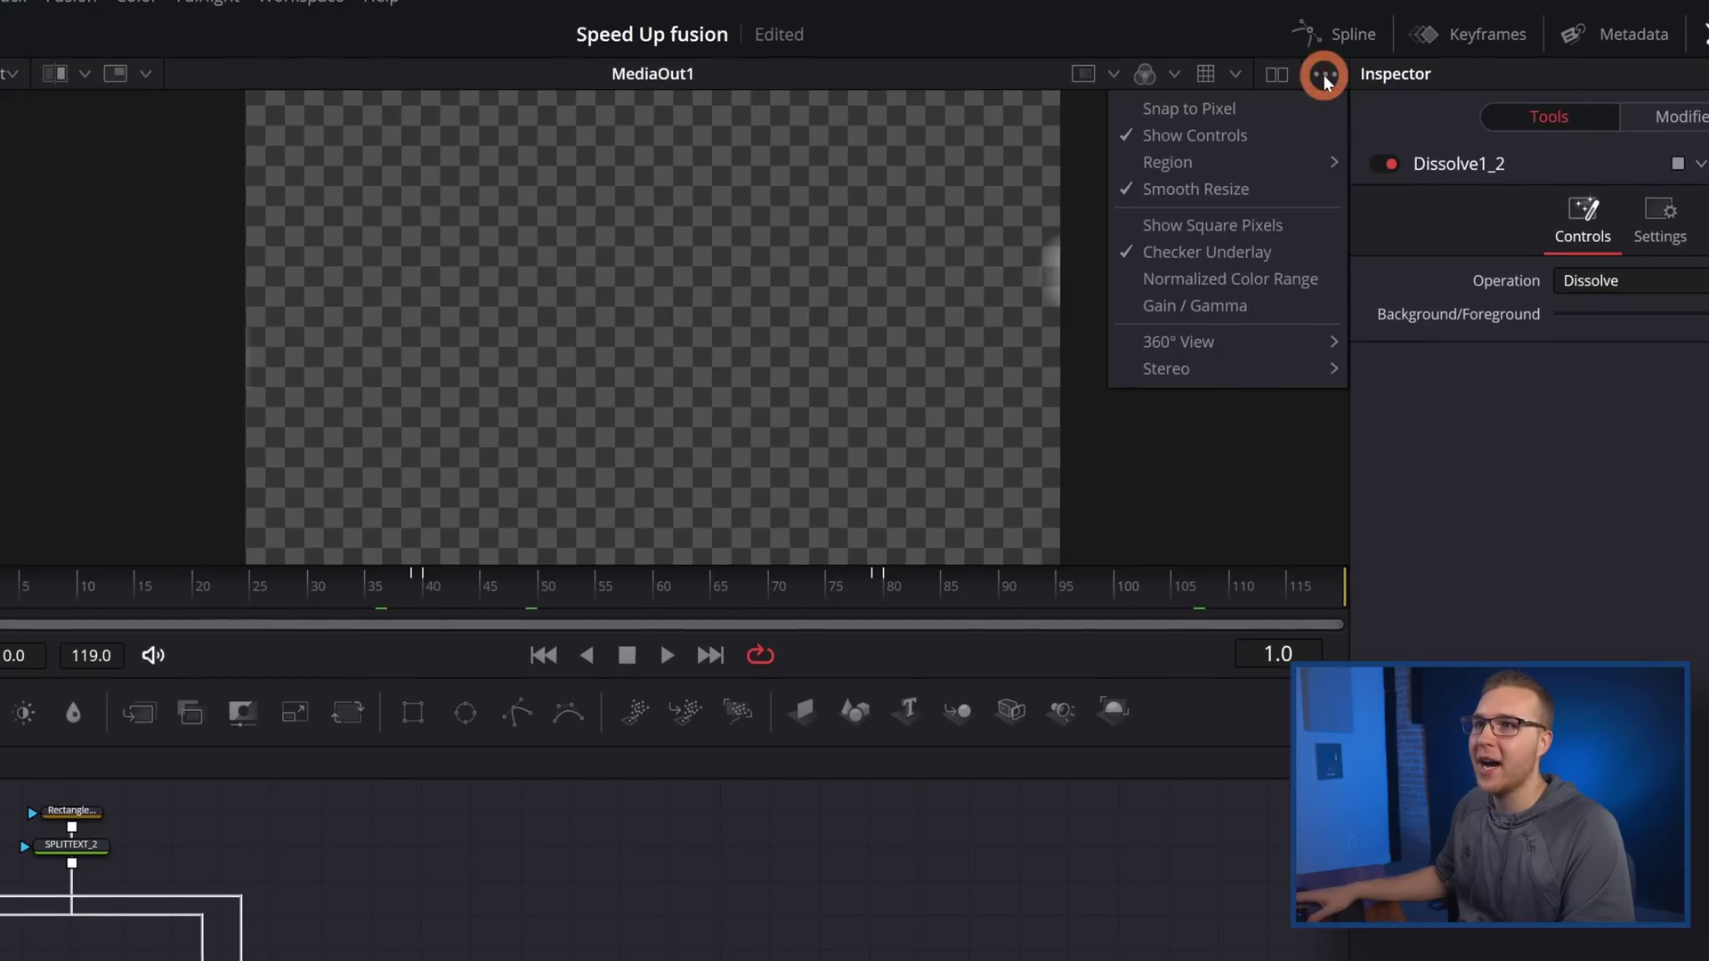
click(1273, 164)
click(1427, 333)
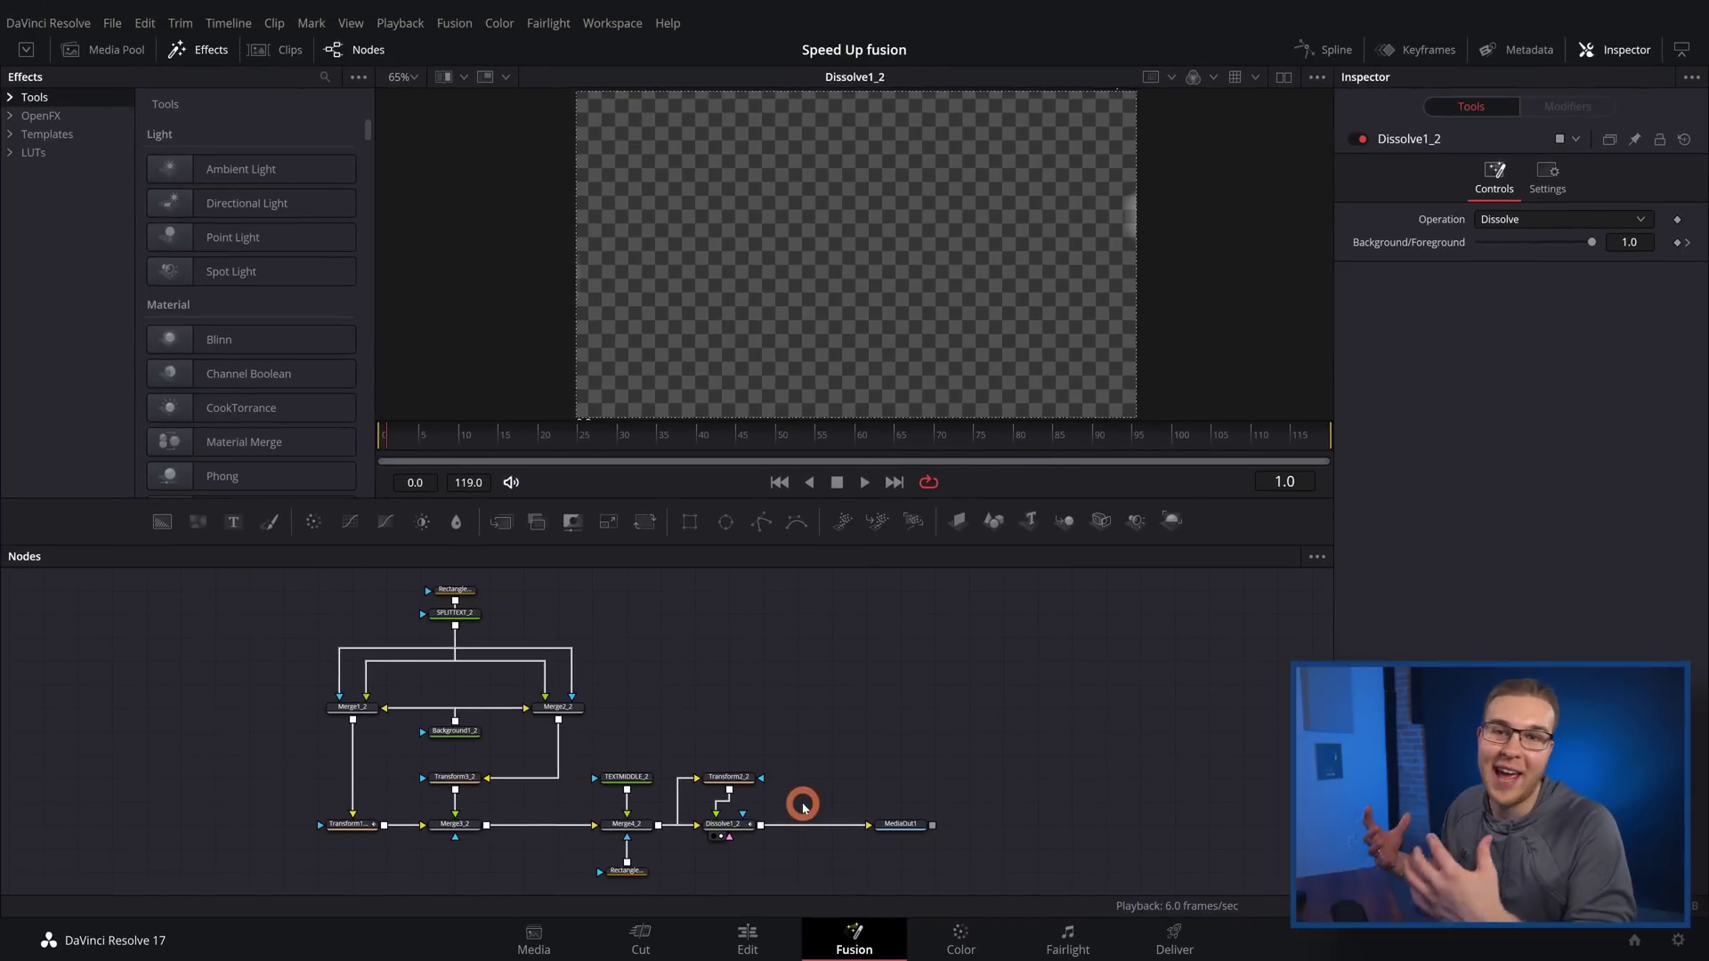
Add an Auto Domain node via the 'au' tool search and load AutoDomain1 into the viewer.
key(shift+space)
text(au)
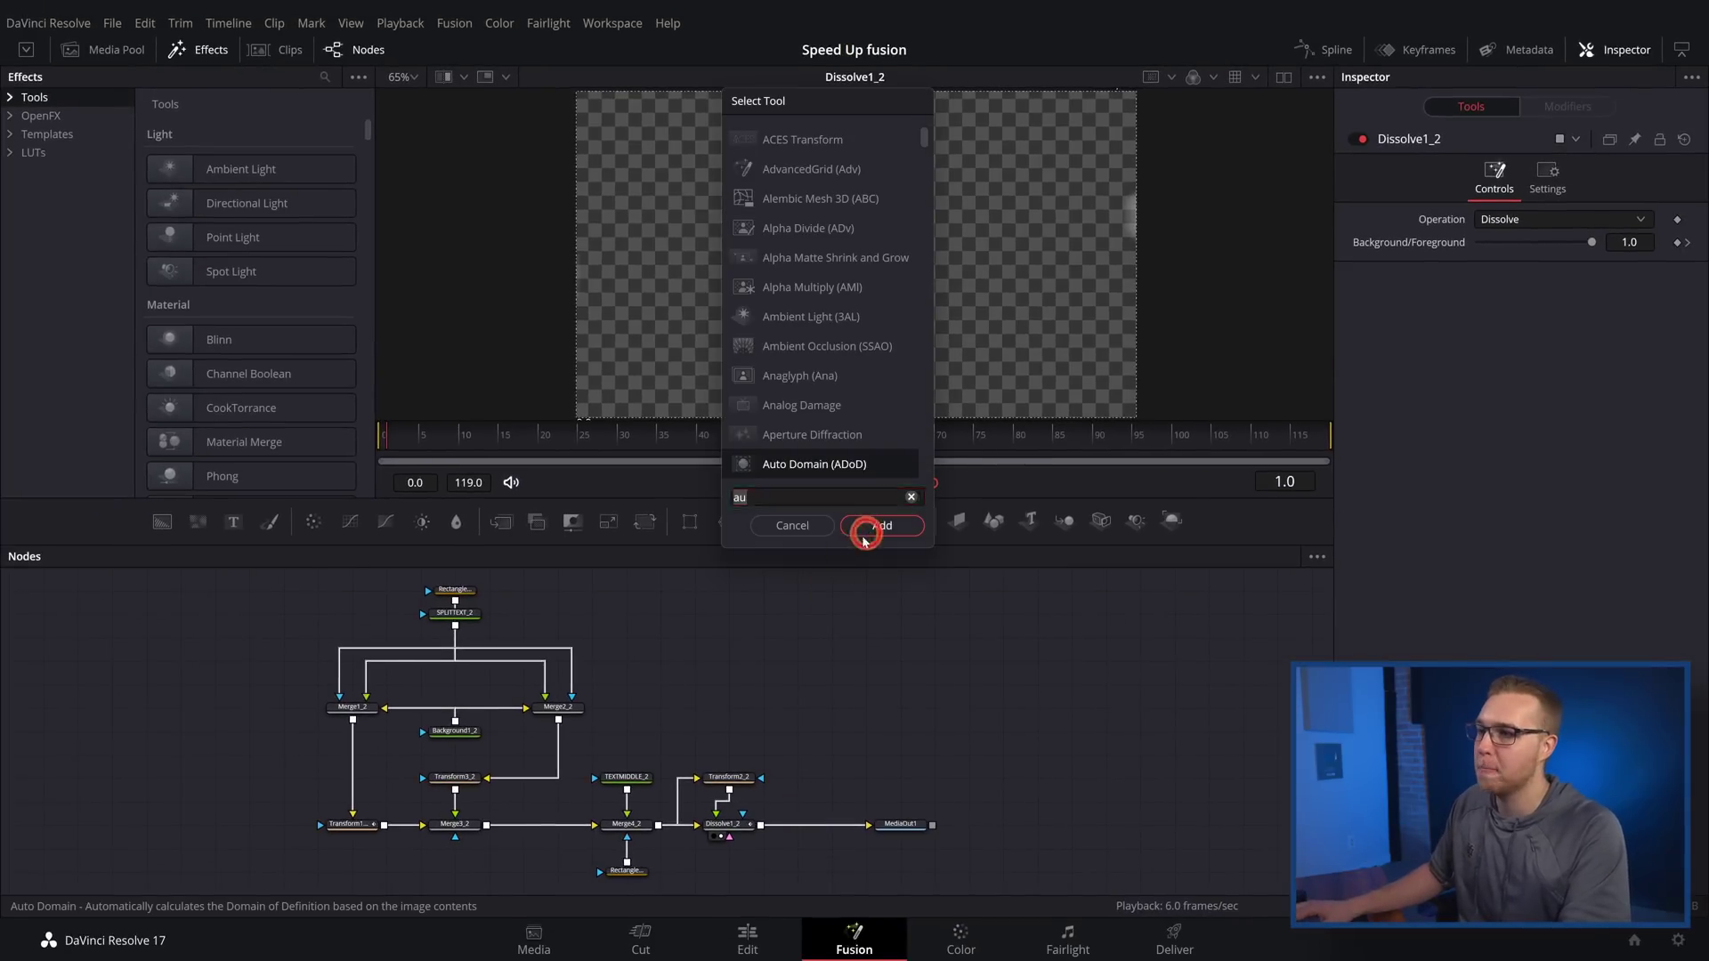
click(863, 534)
drag(805, 784, 1056, 279)
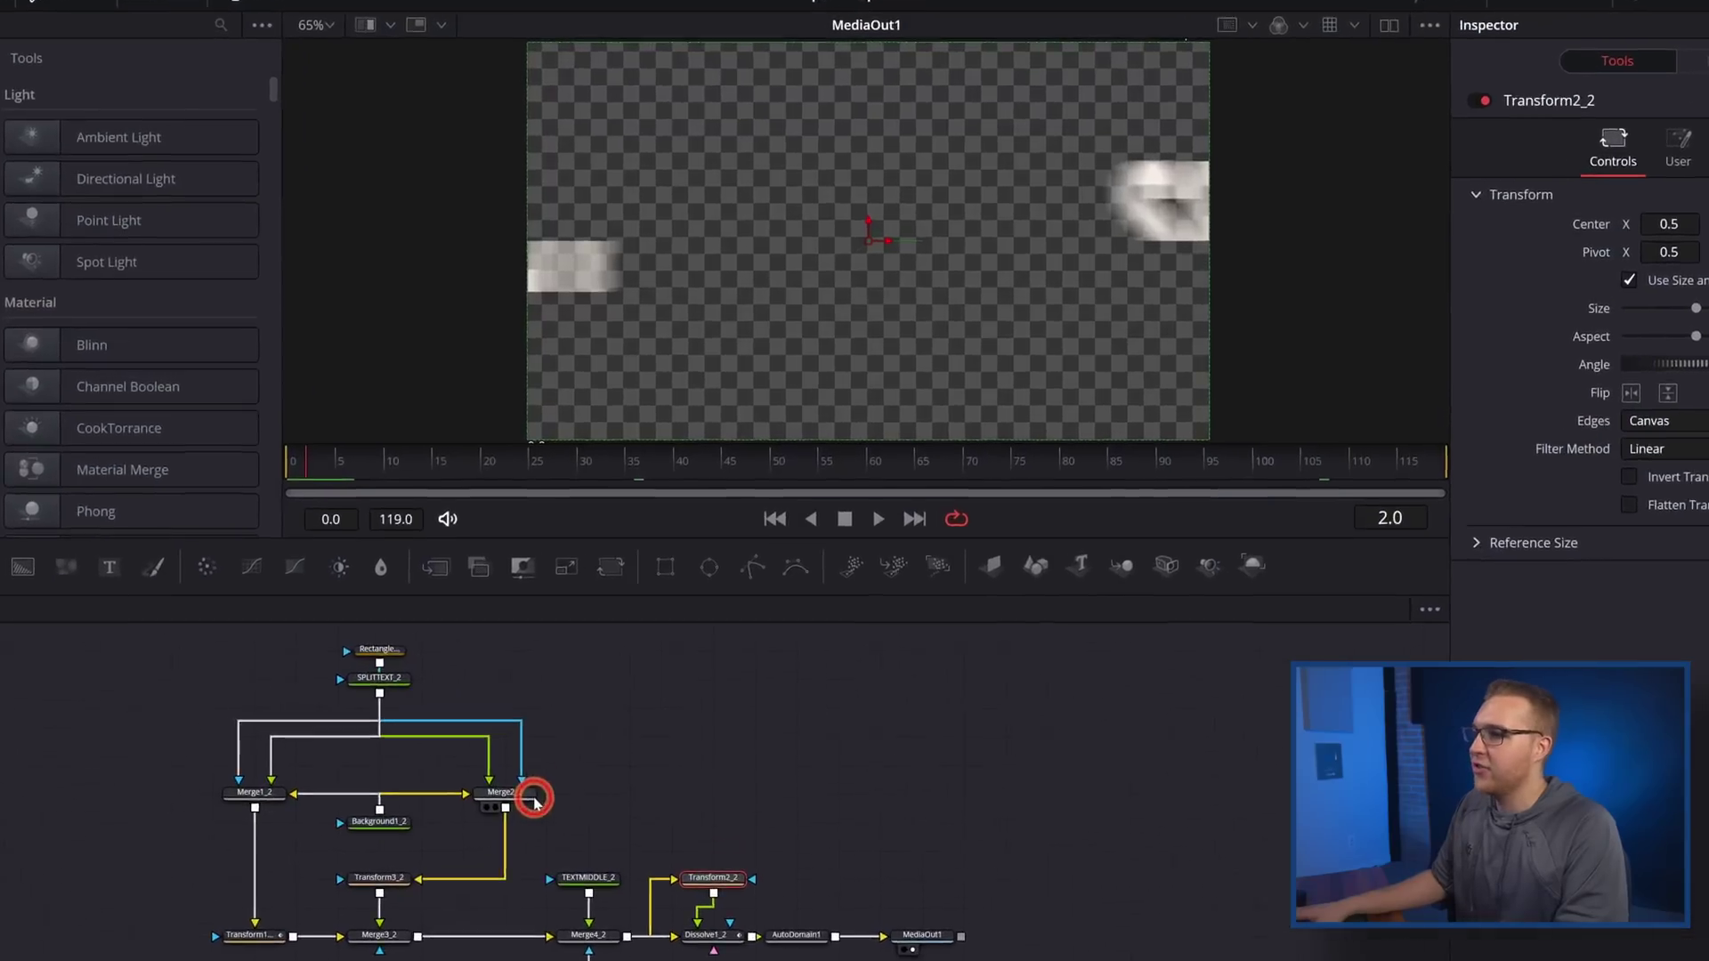
Insert an Auto Domain node after Merge2_2 in the split-text tree.
click(556, 718)
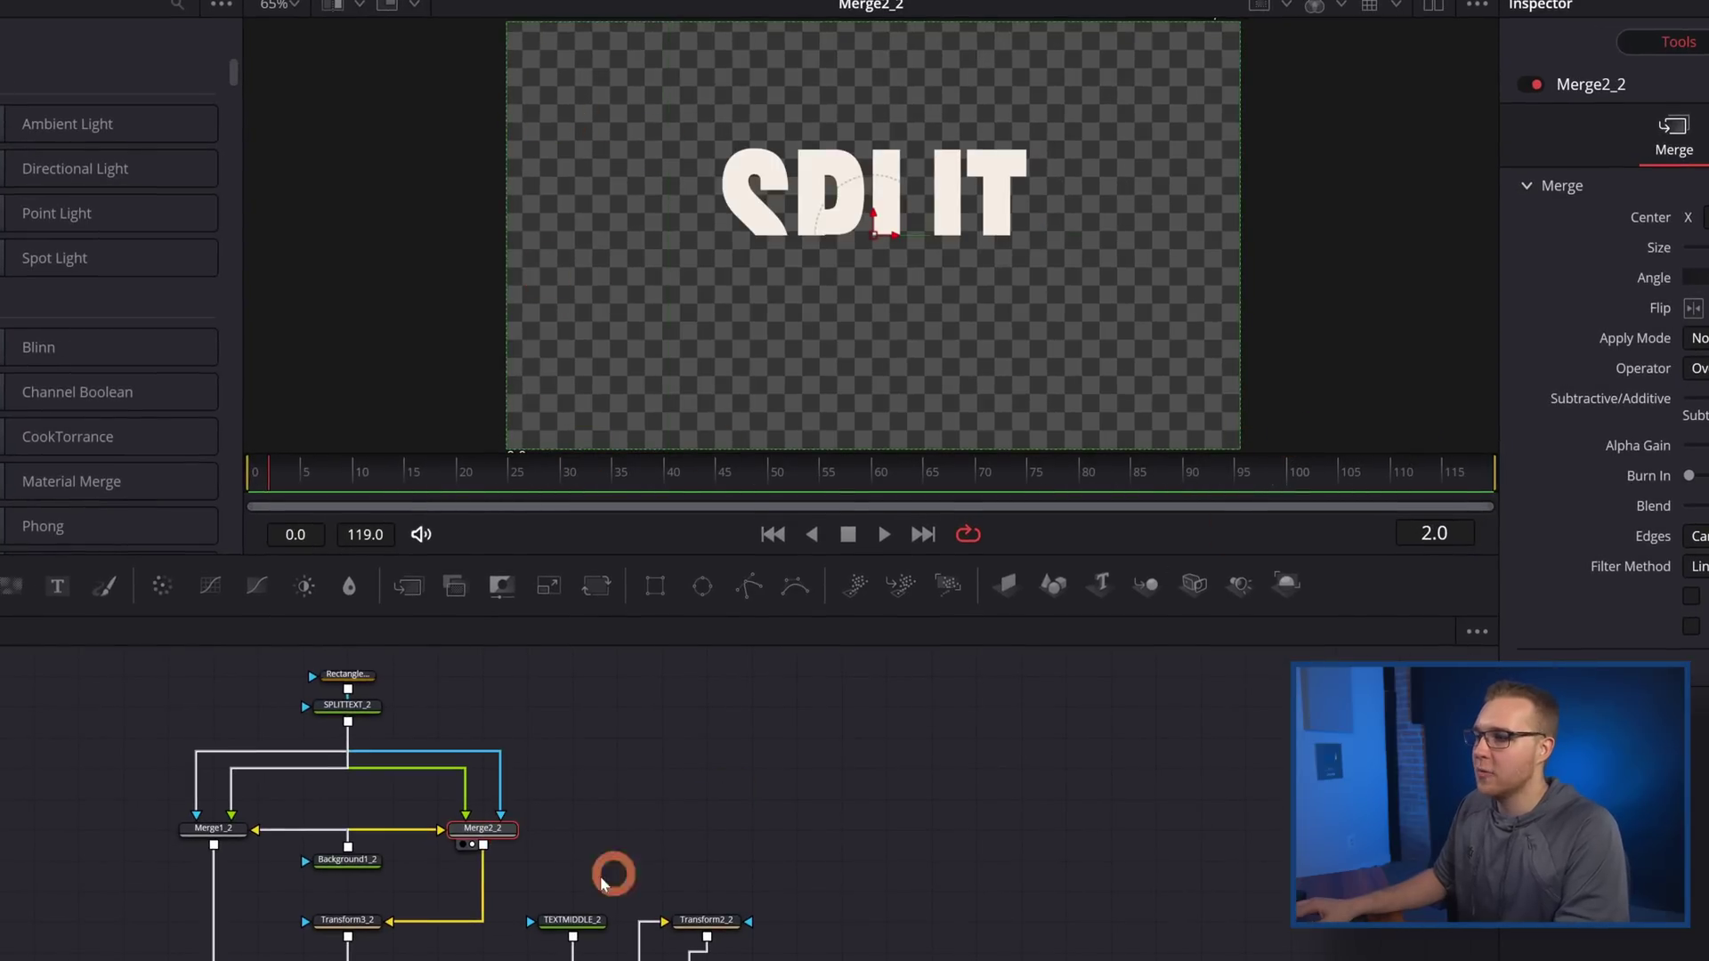
click(503, 879)
key(Return)
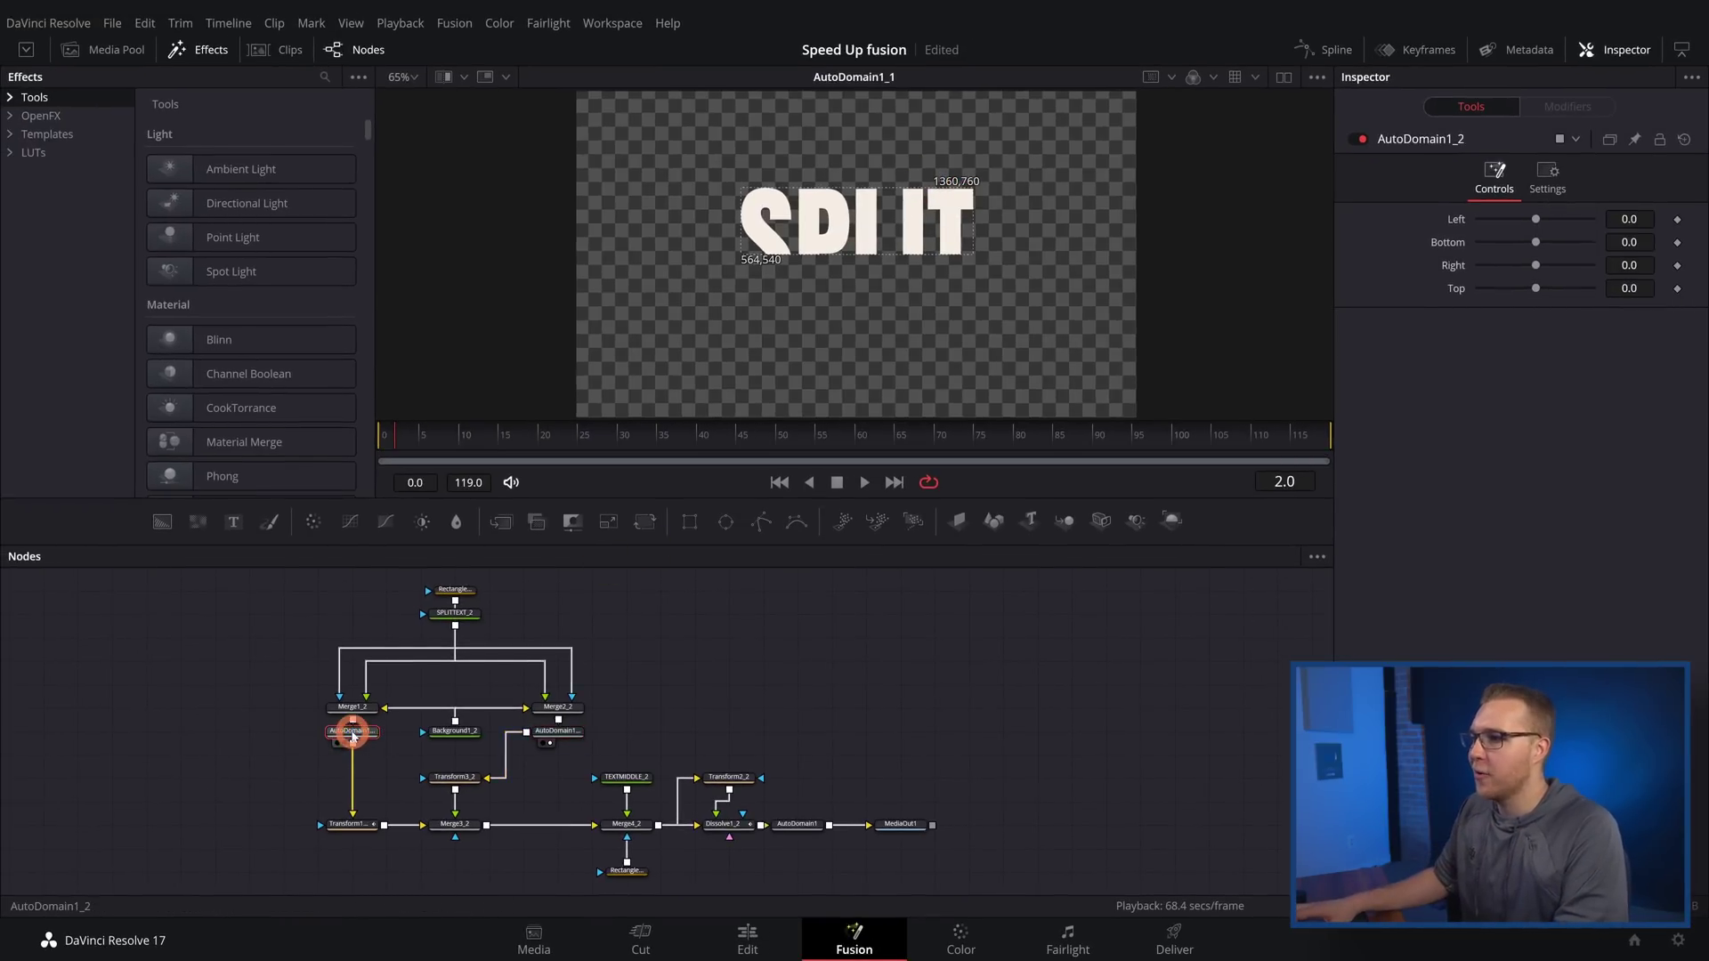
Check the domains by viewing Merge3_2, then return Dissolve1_2 to the viewer.
click(558, 733)
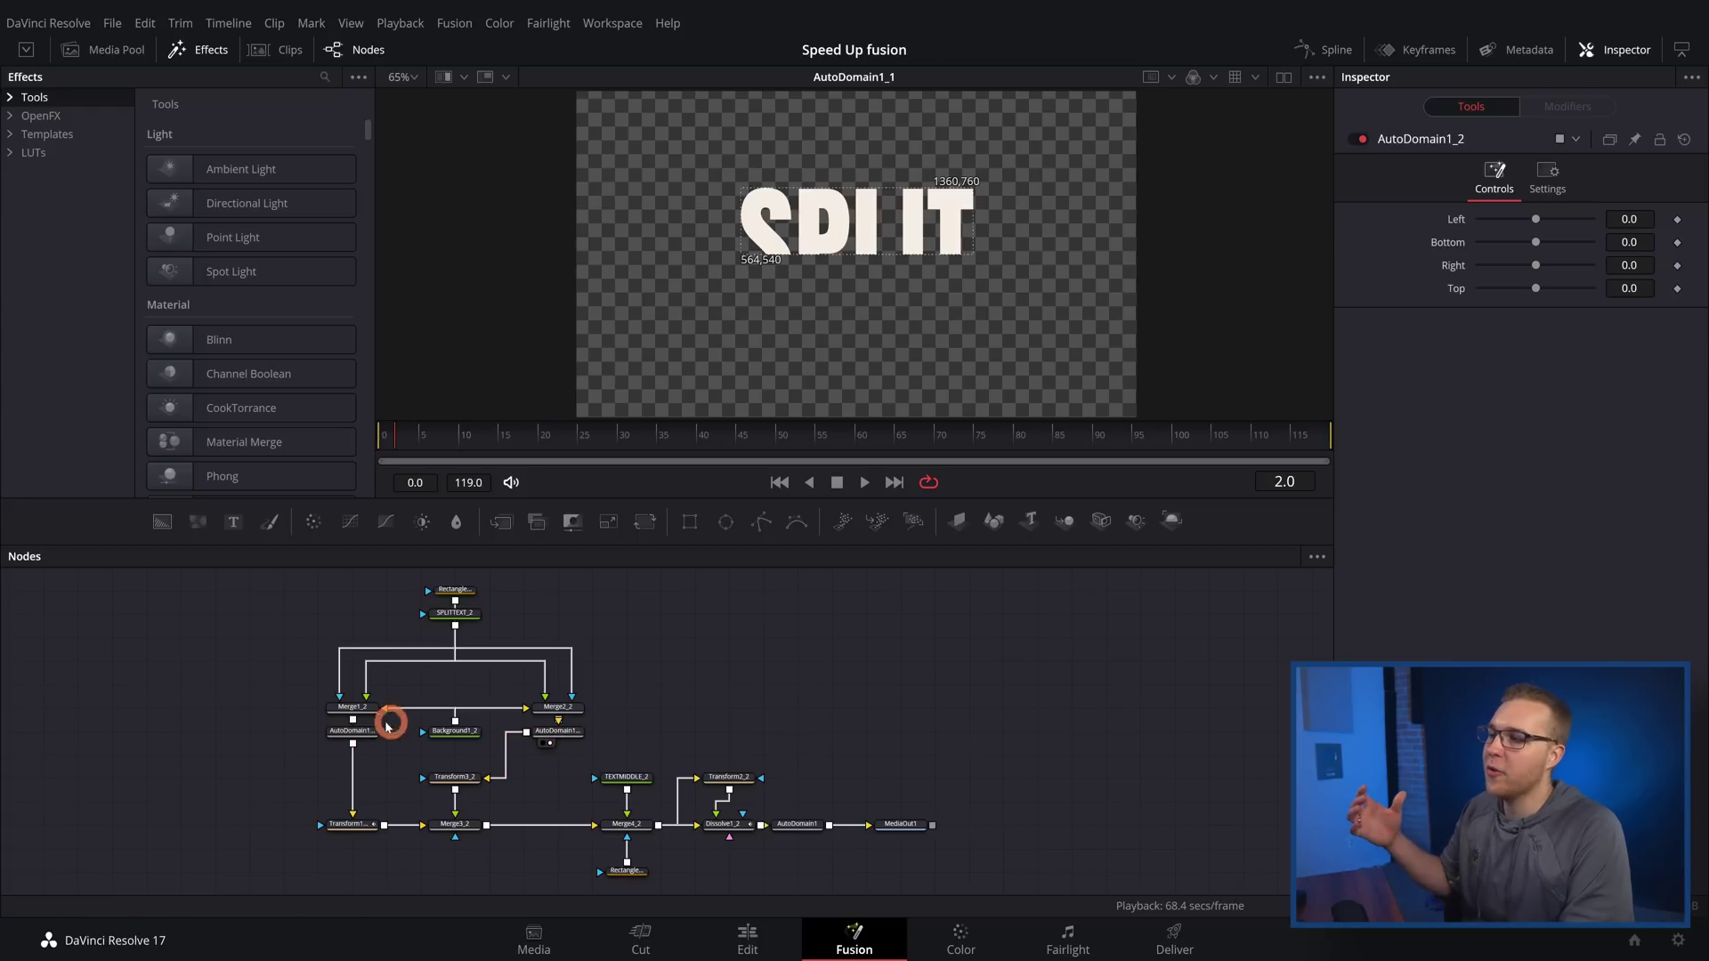
click(445, 826)
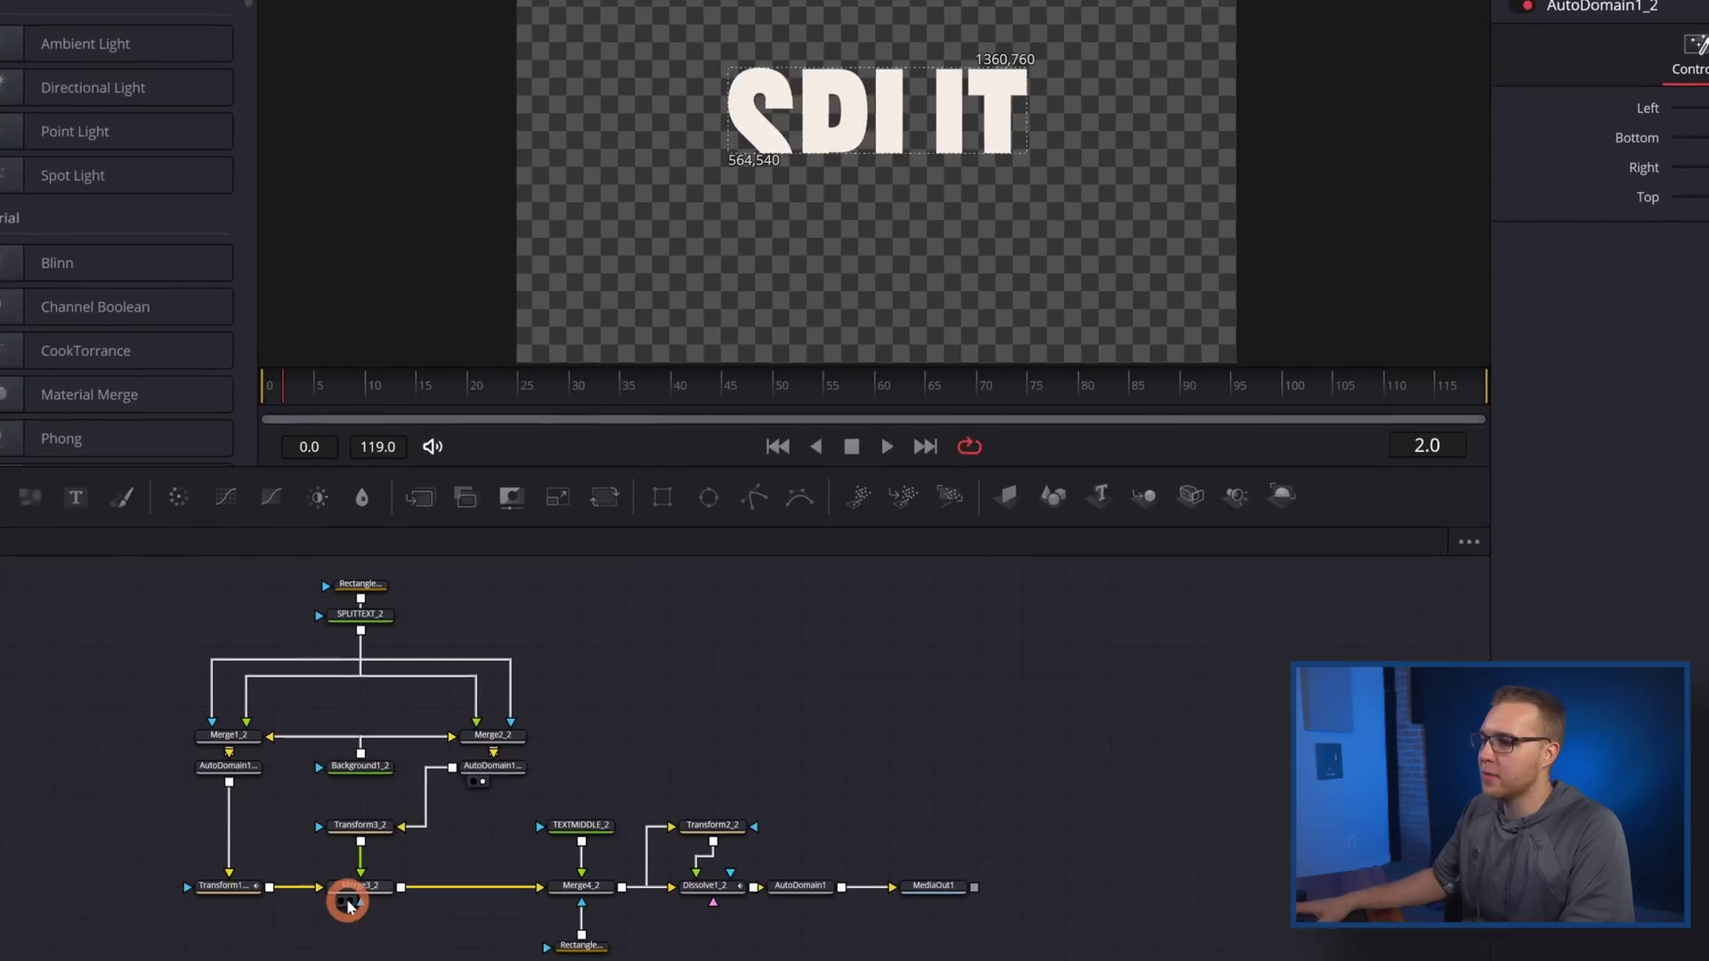
key(1)
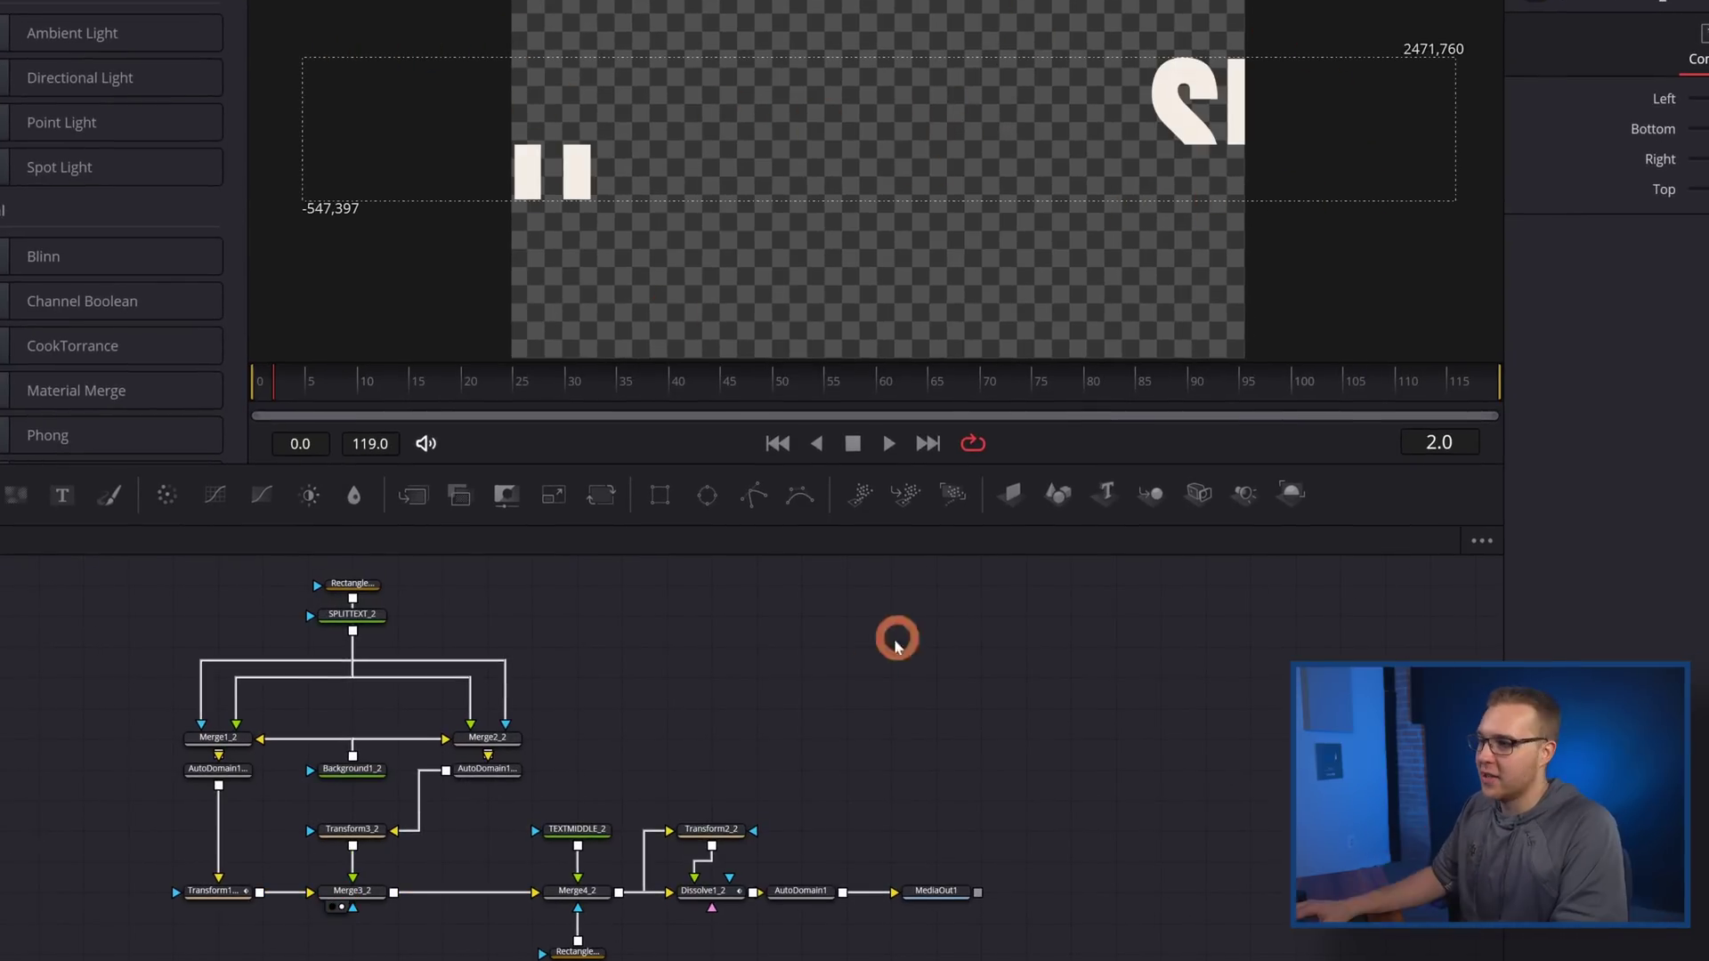
click(701, 909)
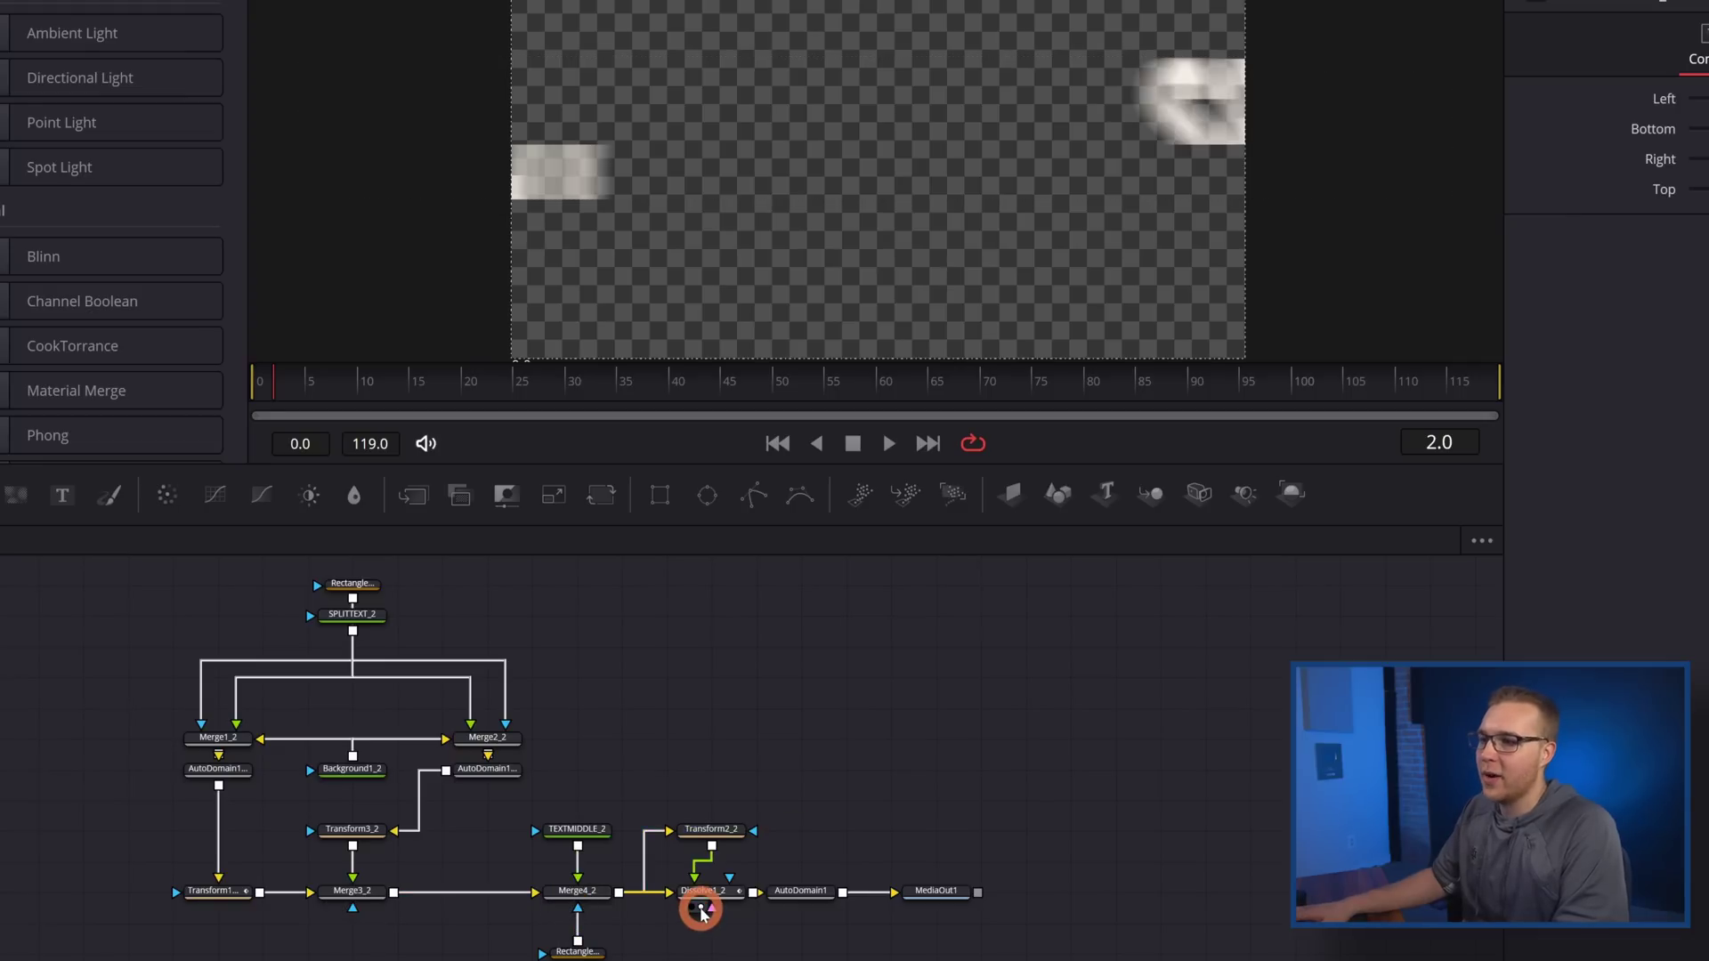
click(546, 145)
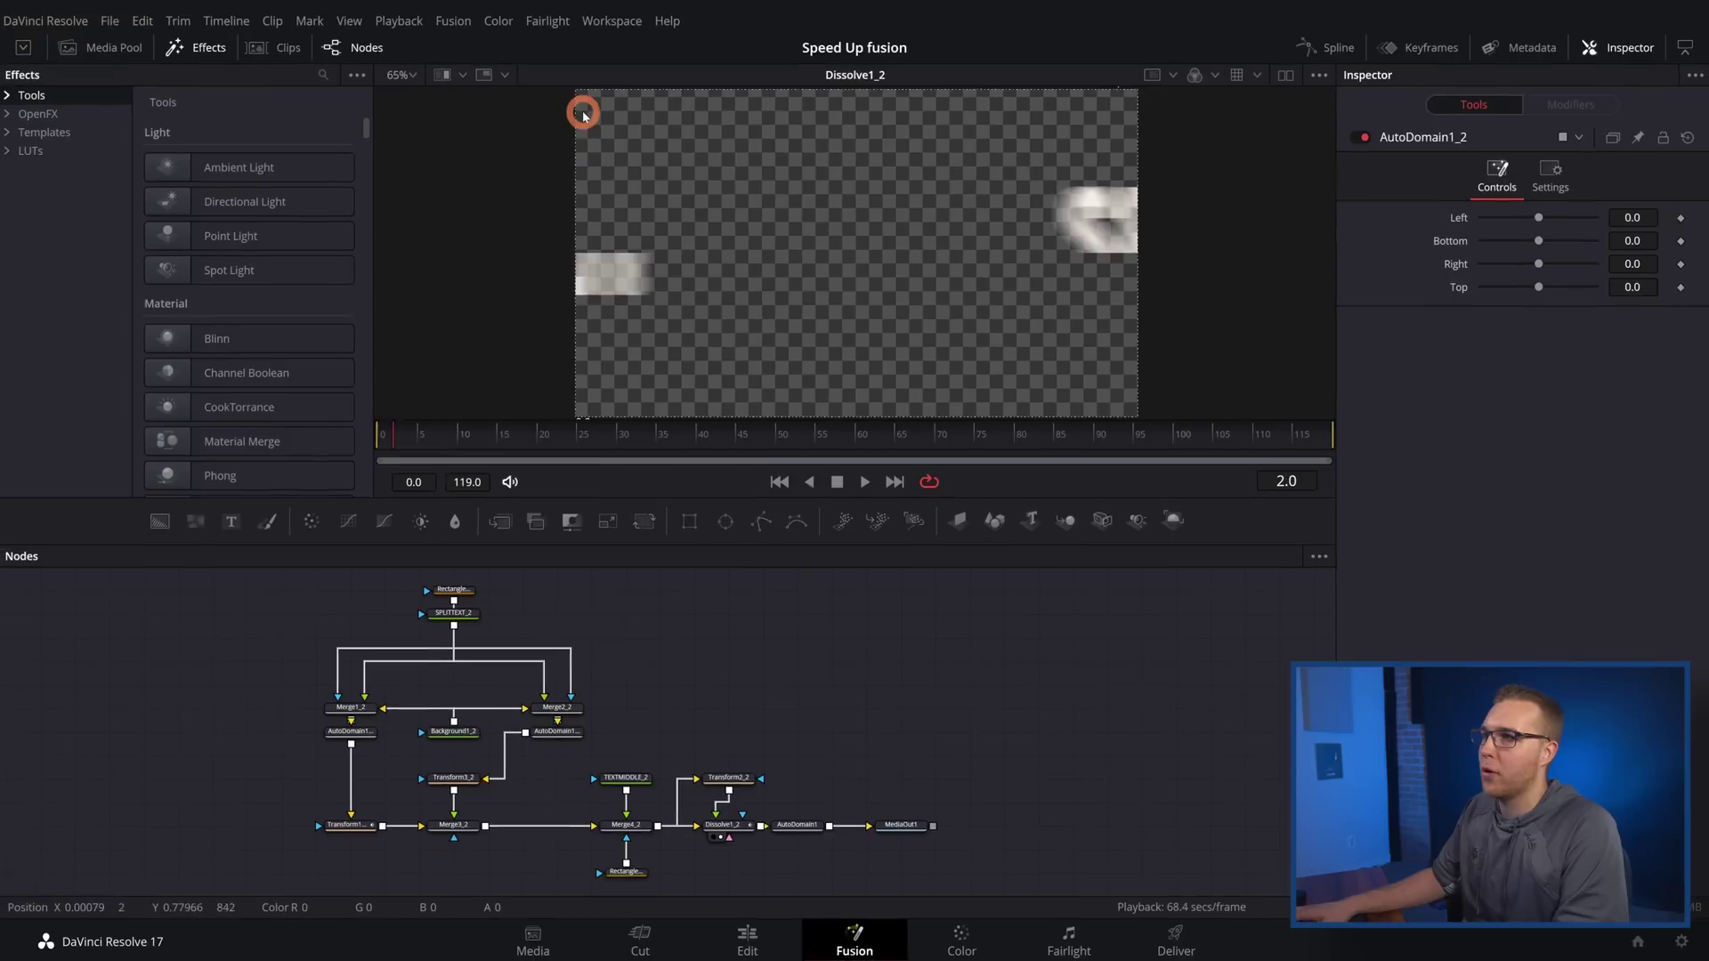